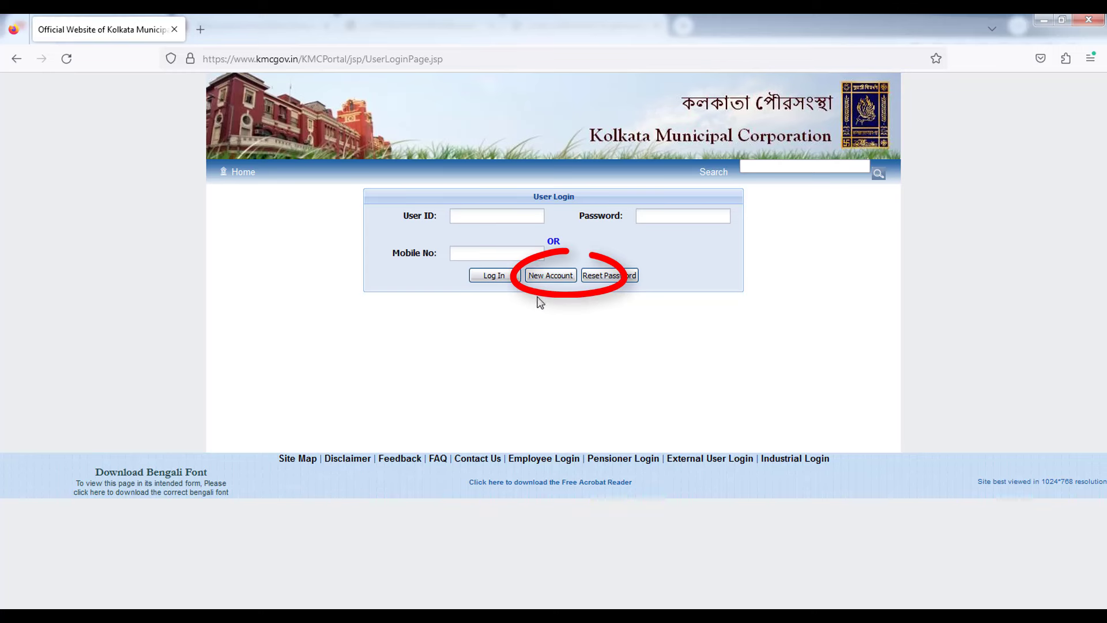
Open the New User Registration form and enter the user ID and the applicant's full name.
{"action": "left_click", "coordinate": [549, 277]}
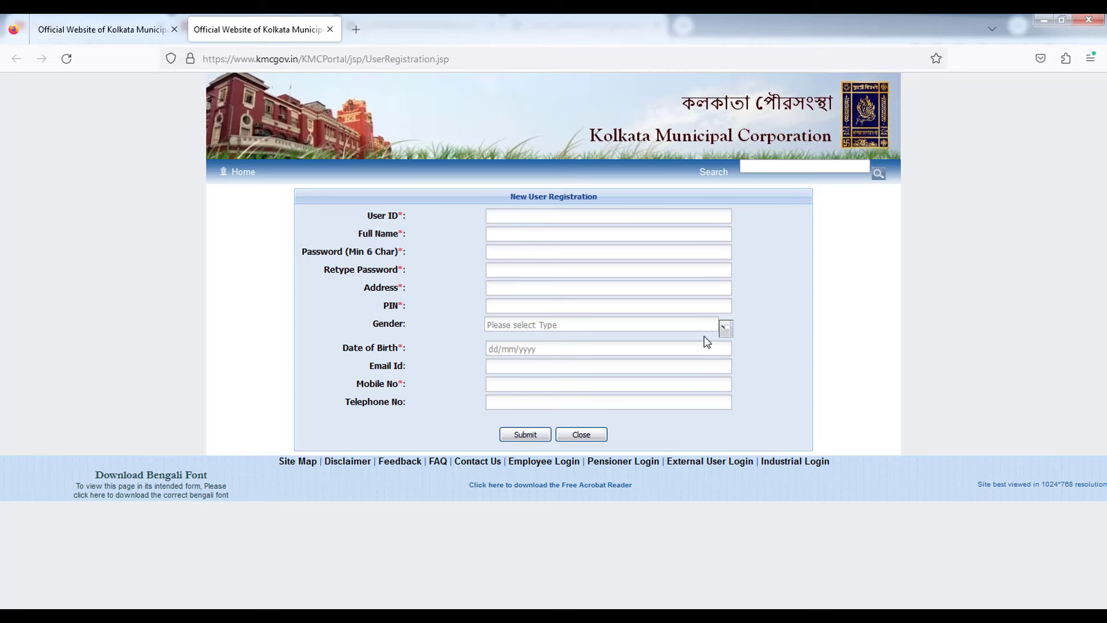
{"action": "double_click", "coordinate": [376, 216]}
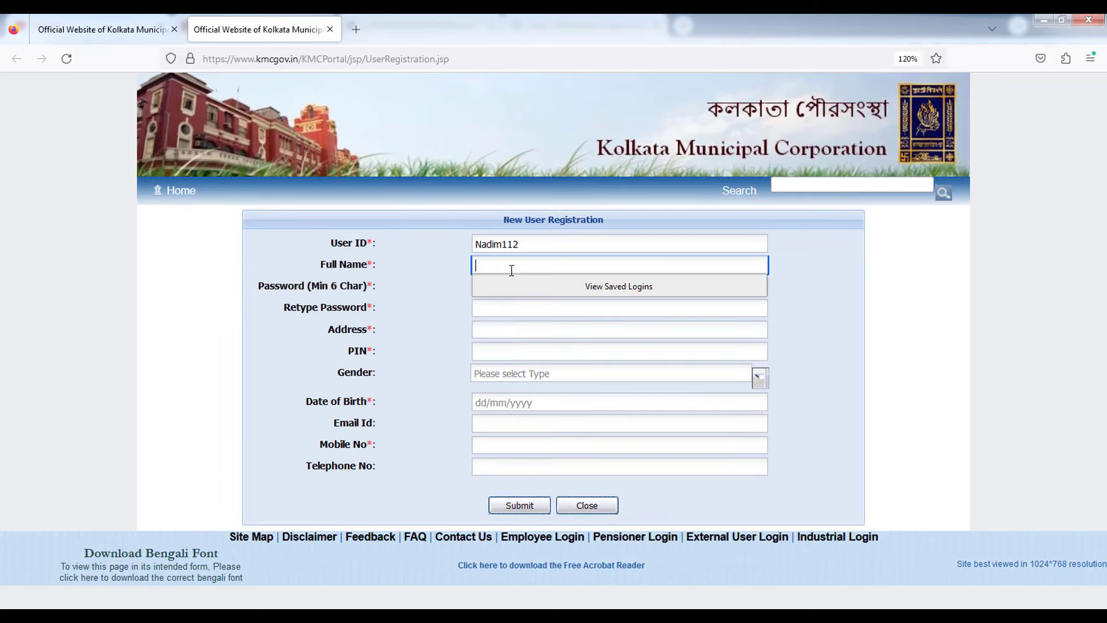
{"action": "type", "text": "a"}
{"action": "key", "text": "BackSpace"}
{"action": "type", "text": "A"}
{"action": "key", "text": "BackSpace"}
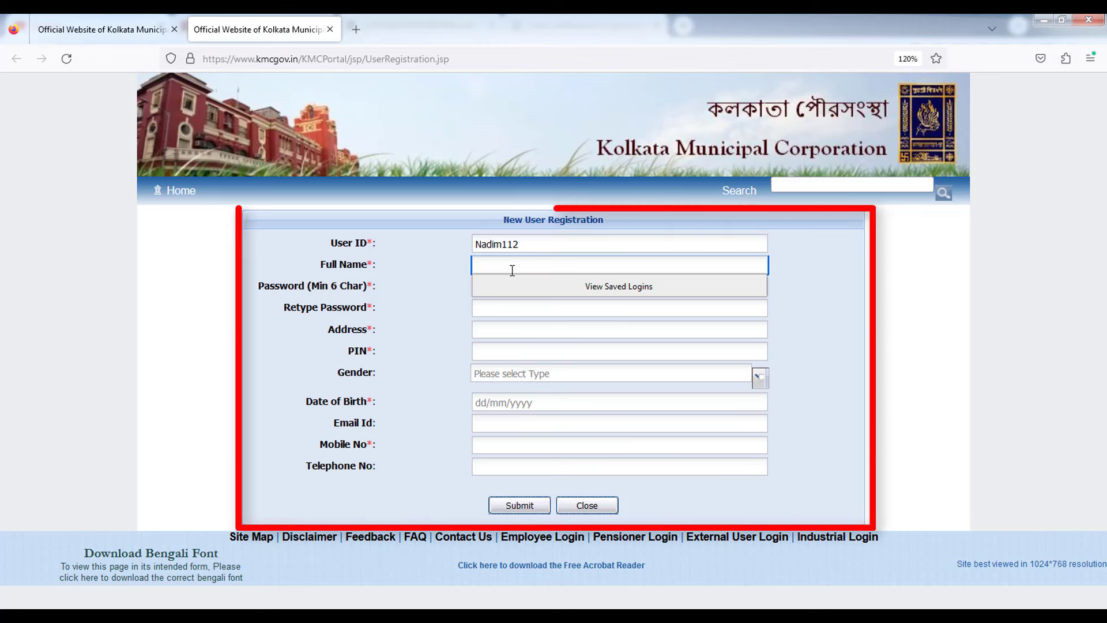
{"action": "type", "text": "NADIM ONLINE"}
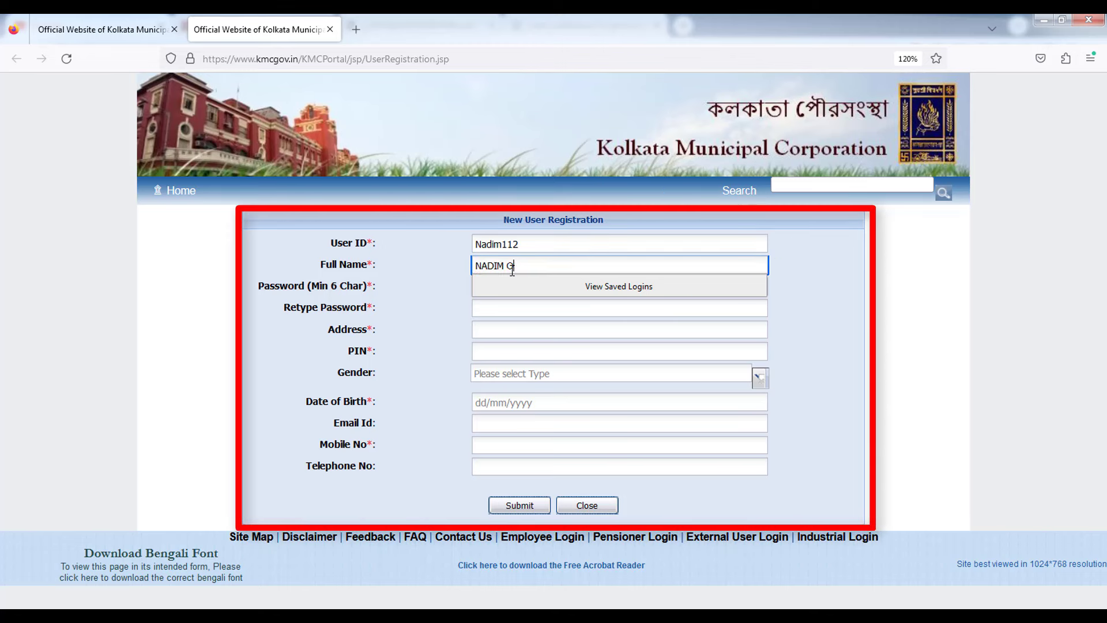
Fill in the account password of at least six characters and retype it to confirm.
{"action": "left_click", "coordinate": [360, 321]}
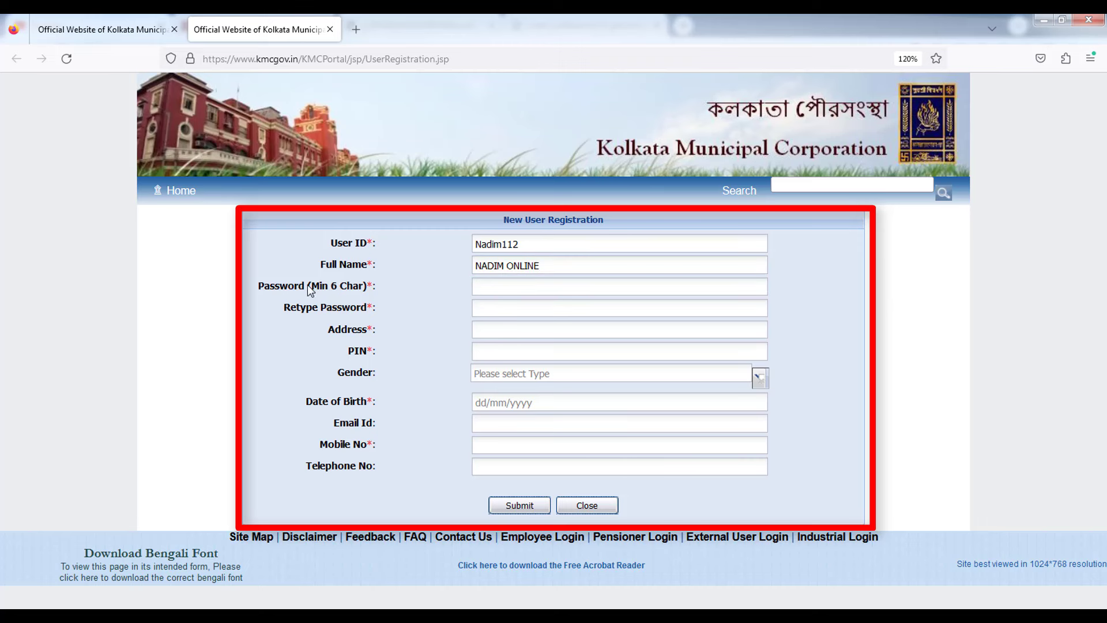
{"action": "left_click_drag", "start_coordinate": [307, 285], "coordinate": [365, 302]}
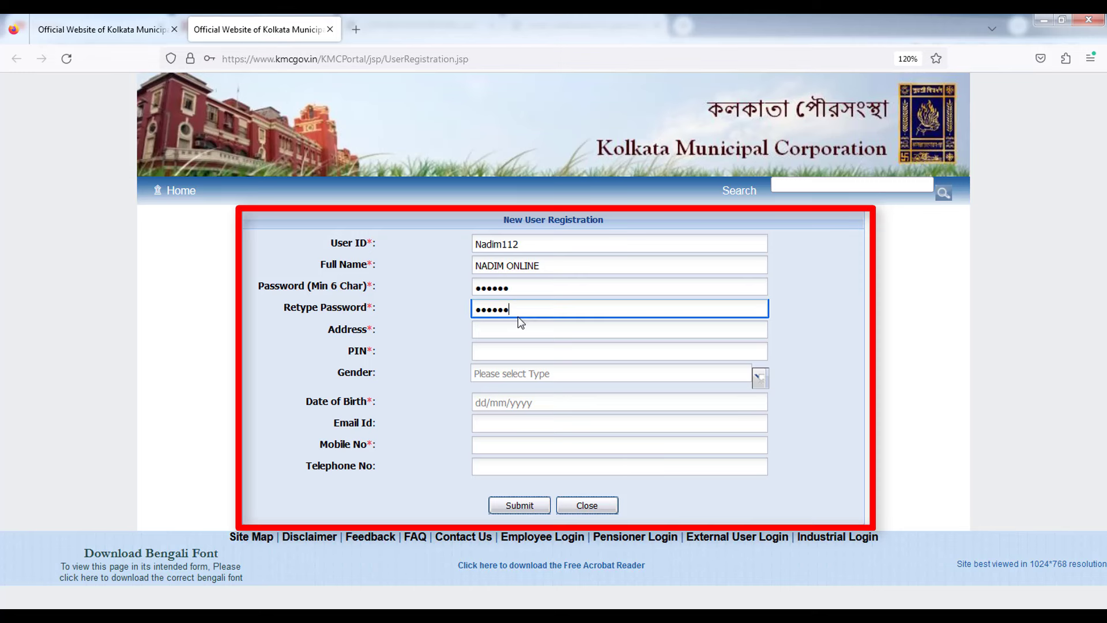
{"action": "key", "text": "ctrl+a"}
{"action": "key", "text": "Left"}
Enter the applicant's postal address and PIN code, correcting the typos.
{"action": "left_click", "coordinate": [519, 331]}
{"action": "left_click", "coordinate": [485, 331]}
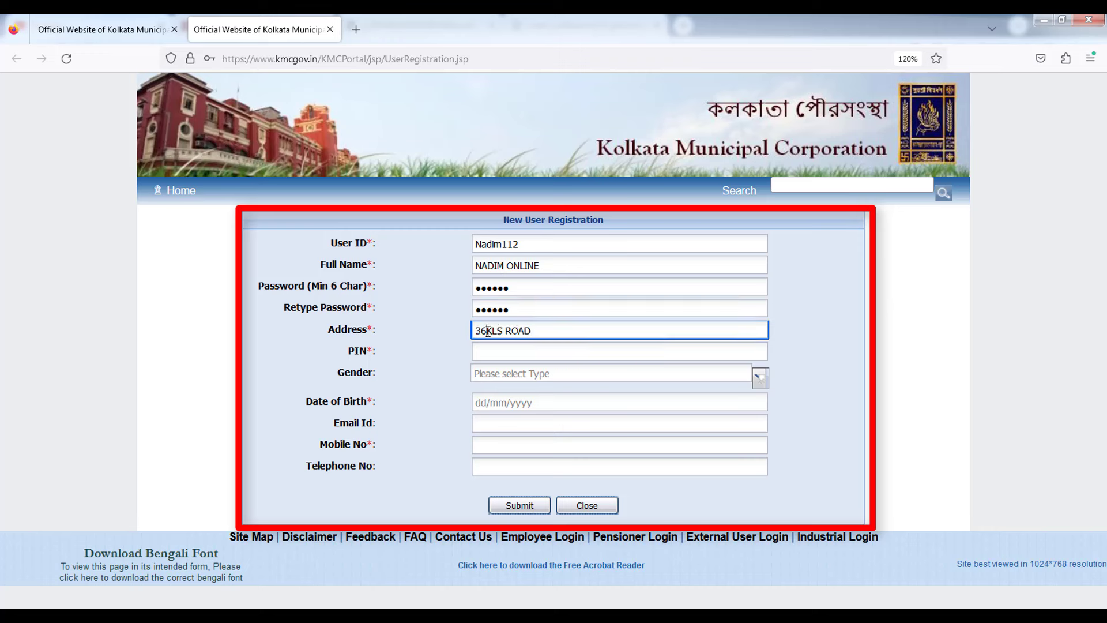
{"action": "left_click", "coordinate": [450, 369]}
{"action": "left_click", "coordinate": [497, 354]}
{"action": "type", "text": "7"}
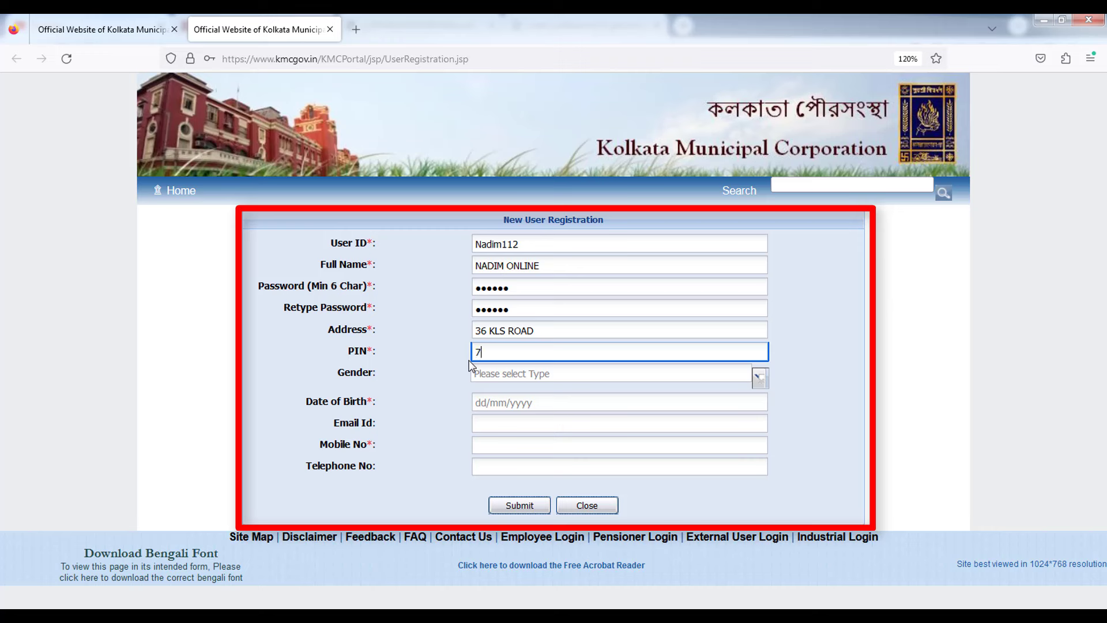
{"action": "type", "text": "00252"}
{"action": "left_click", "coordinate": [435, 370]}
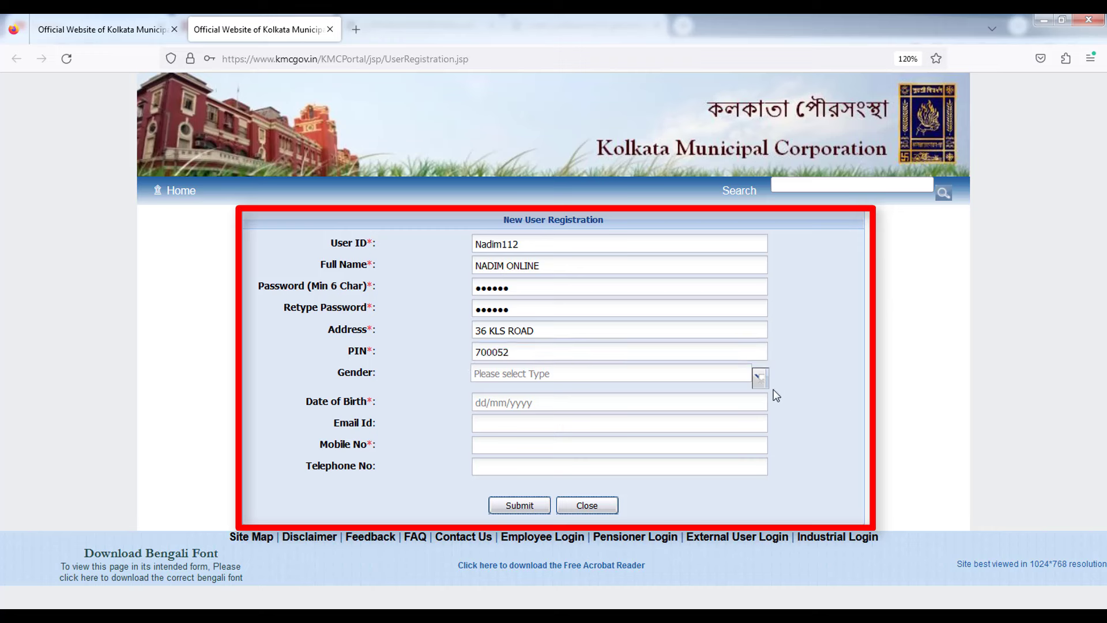
Set gender to MALE and date of birth to 02/02/1990.
{"action": "left_click", "coordinate": [760, 381]}
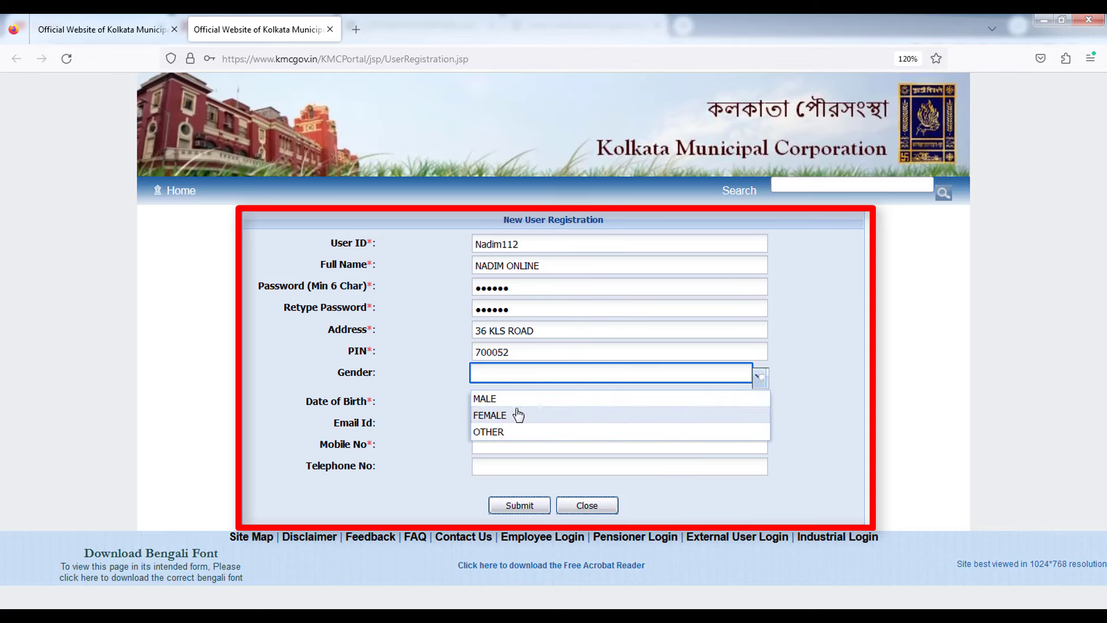
{"action": "left_click", "coordinate": [484, 398]}
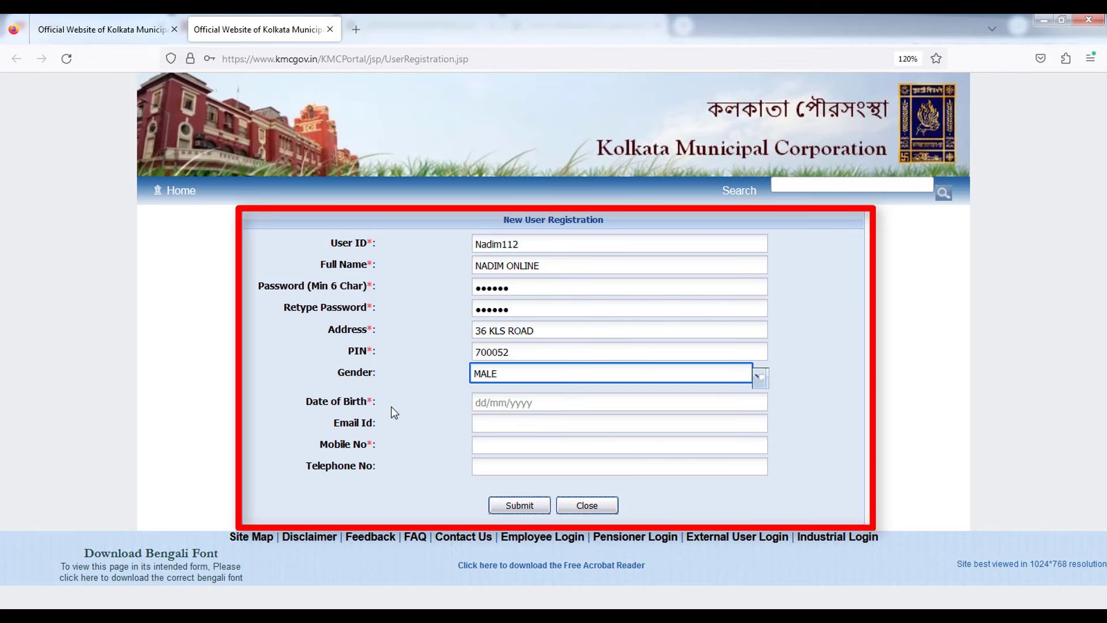
{"action": "left_click", "coordinate": [509, 402]}
{"action": "type", "text": "02/02/1990"}
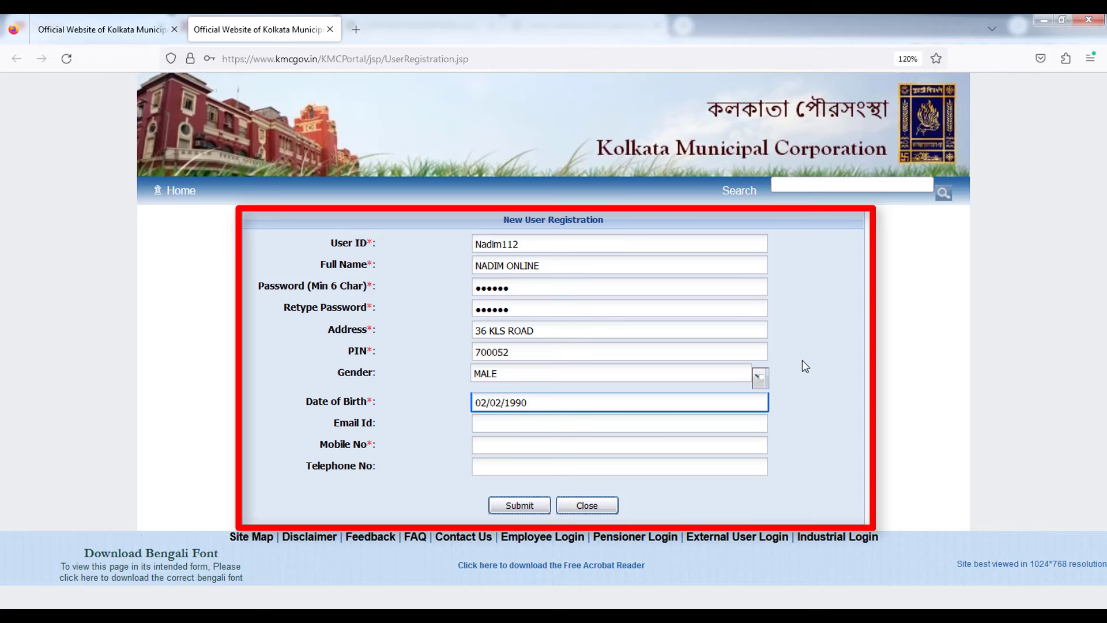
{"action": "left_click", "coordinate": [846, 338]}
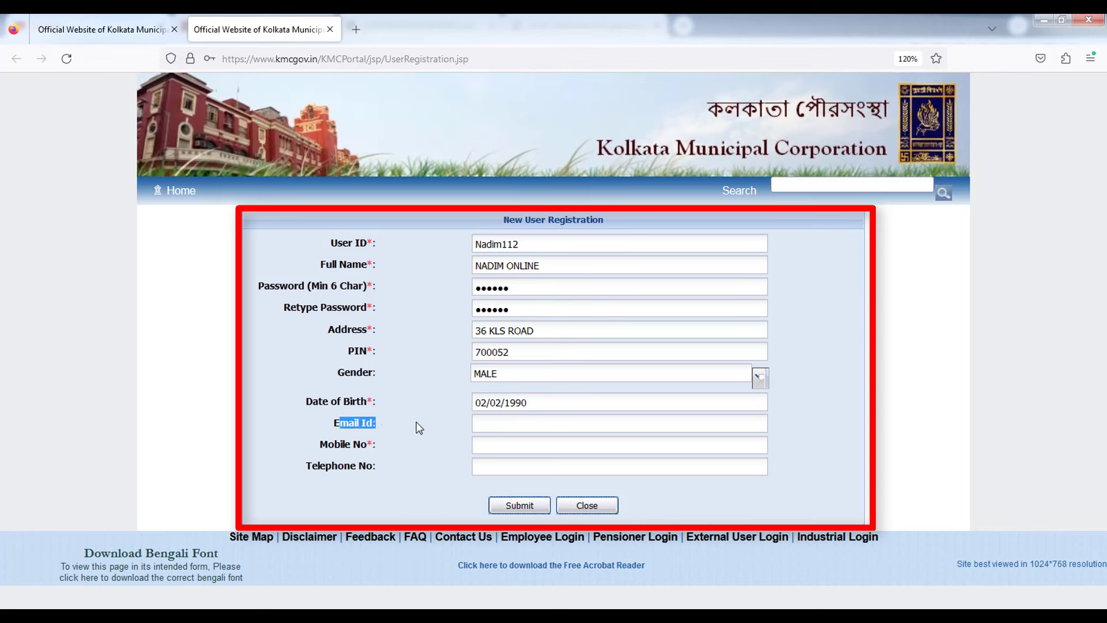
Enter the applicant's e-mail address and mobile number, then submit the registration.
{"action": "left_click", "coordinate": [491, 424]}
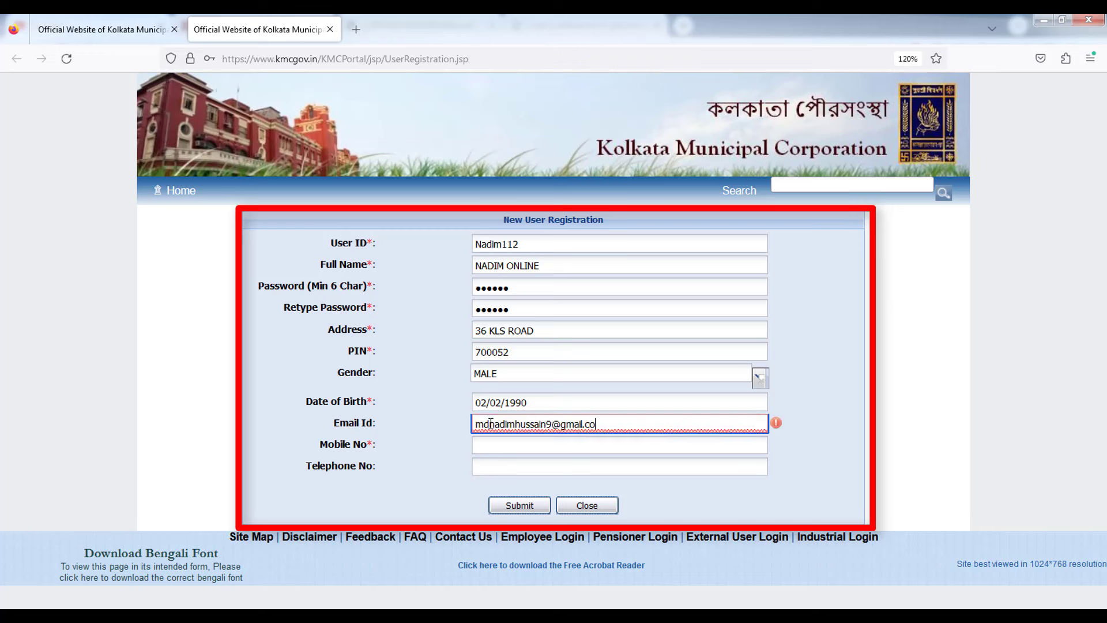
{"action": "left_click", "coordinate": [442, 438]}
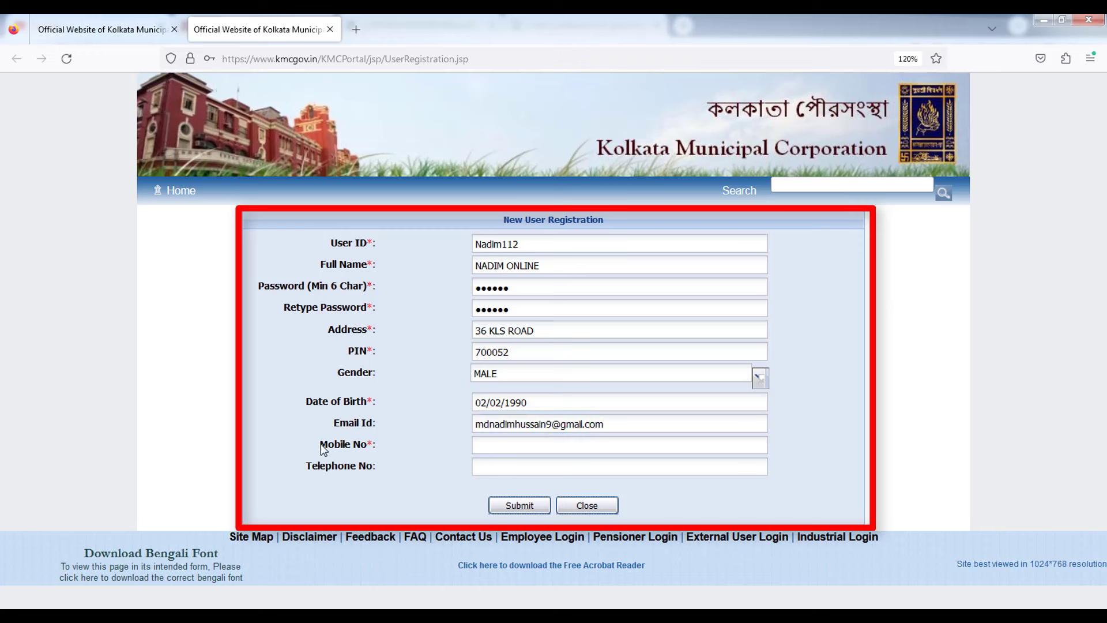
{"action": "left_click_drag", "start_coordinate": [321, 444], "coordinate": [452, 465]}
{"action": "left_click", "coordinate": [486, 455]}
{"action": "left_click", "coordinate": [491, 443]}
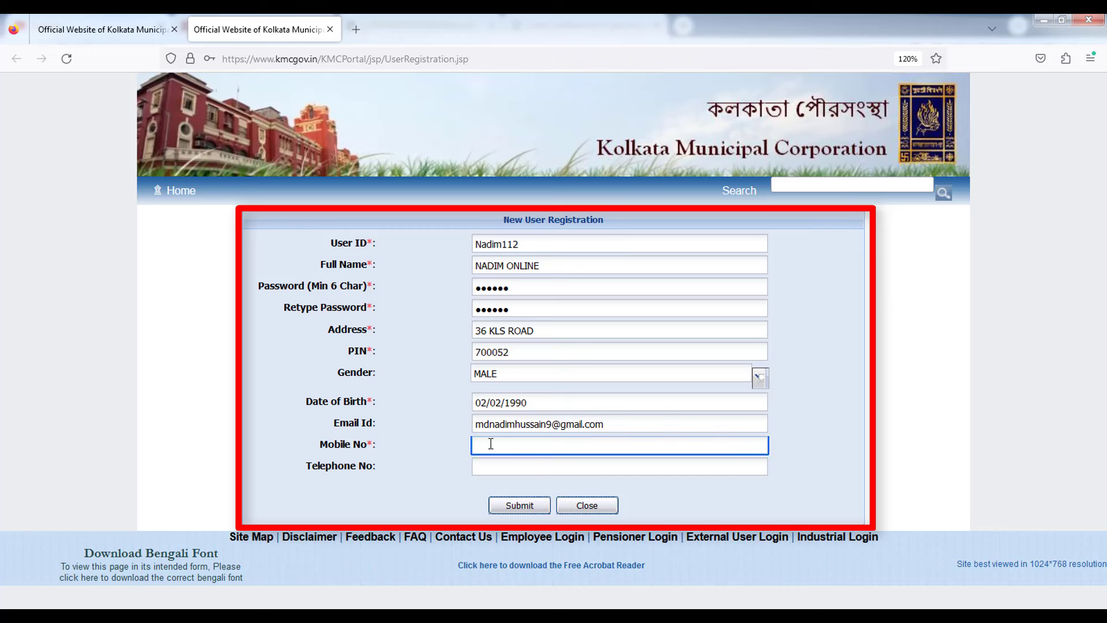
{"action": "key", "text": "ctrl+v"}
{"action": "left_click", "coordinate": [817, 413]}
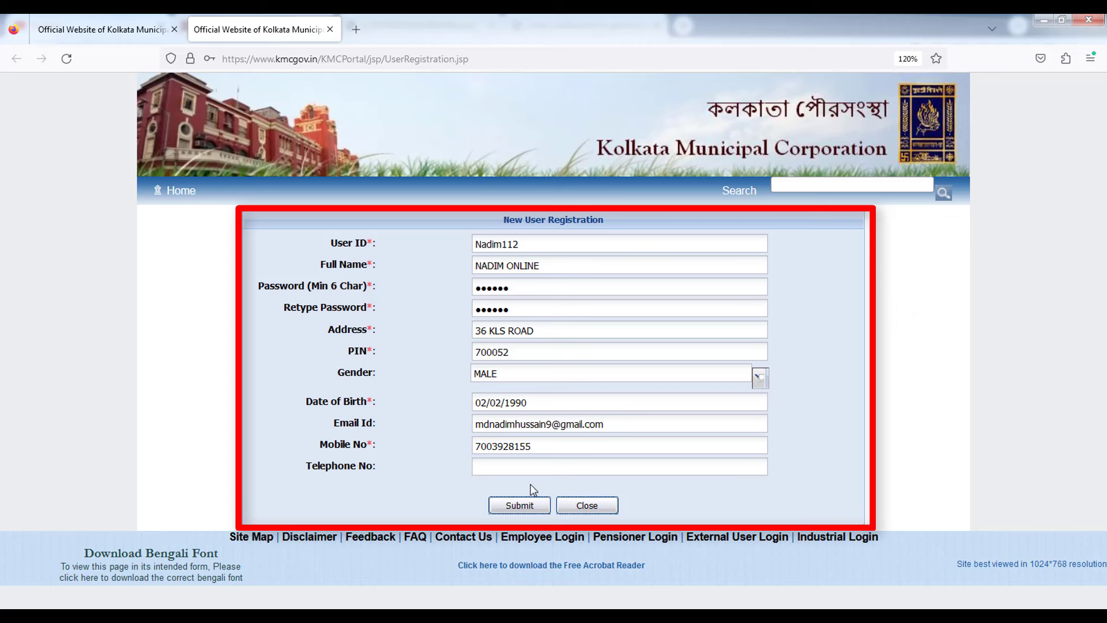
{"action": "left_click", "coordinate": [519, 506]}
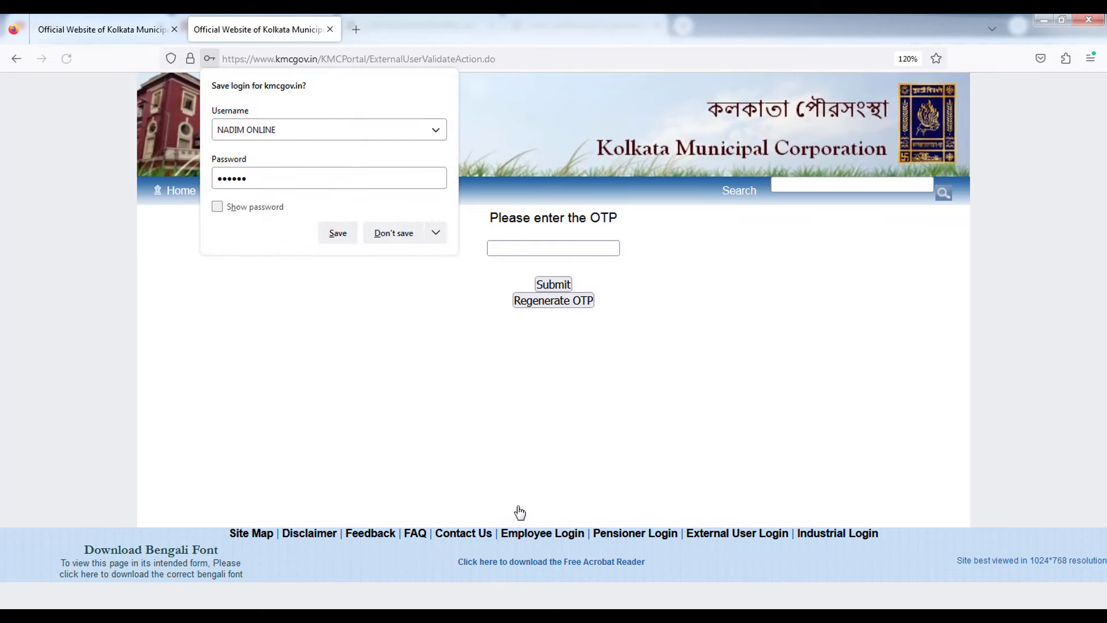
Decline Firefox's save-login prompt and verify the new account with the OTP.
{"action": "left_click", "coordinate": [487, 471]}
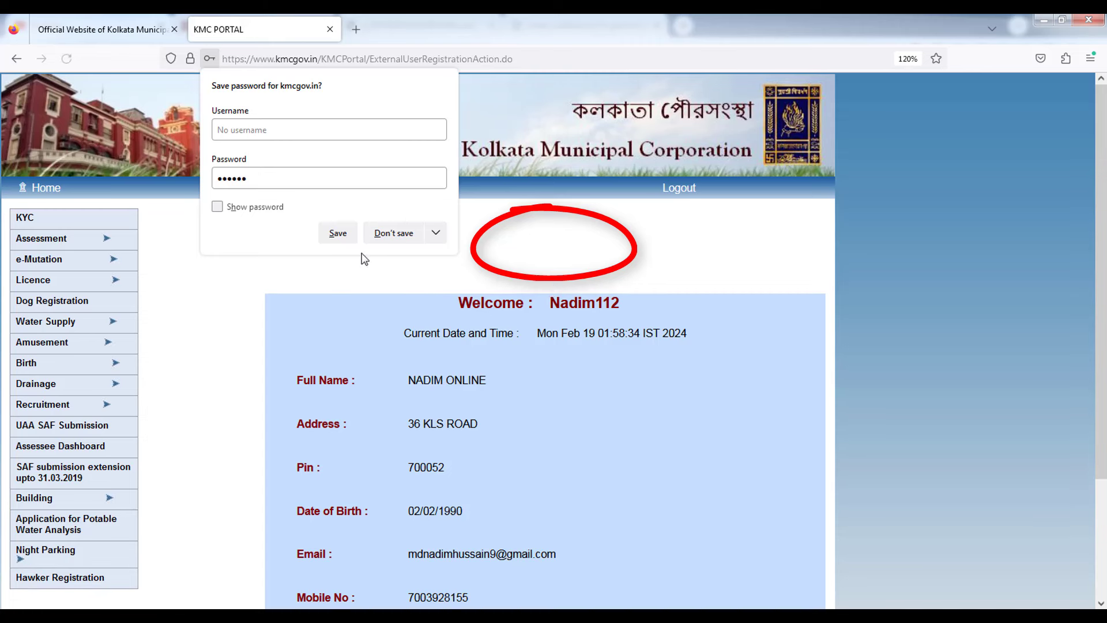
{"action": "left_click", "coordinate": [391, 236]}
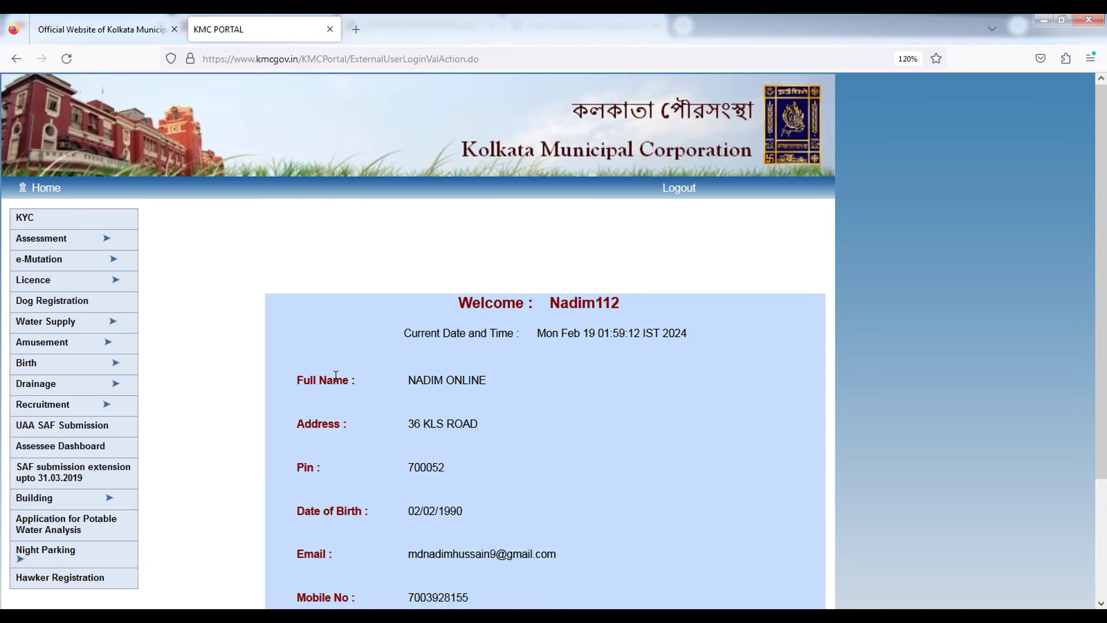
{"action": "mouse_move", "coordinate": [107, 412]}
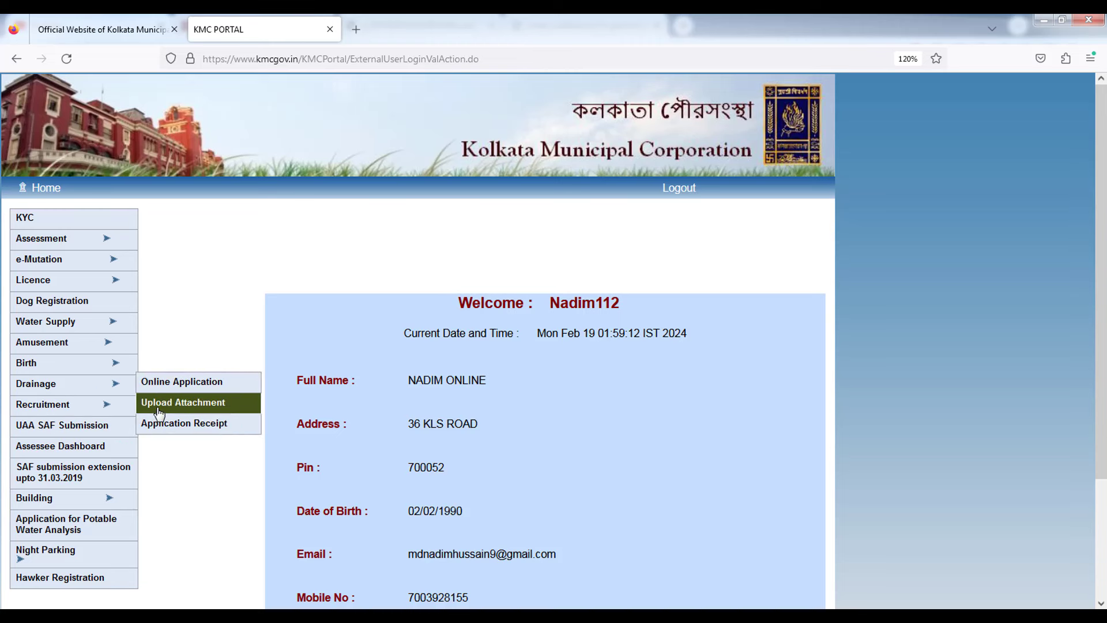
{"action": "left_click", "coordinate": [183, 390]}
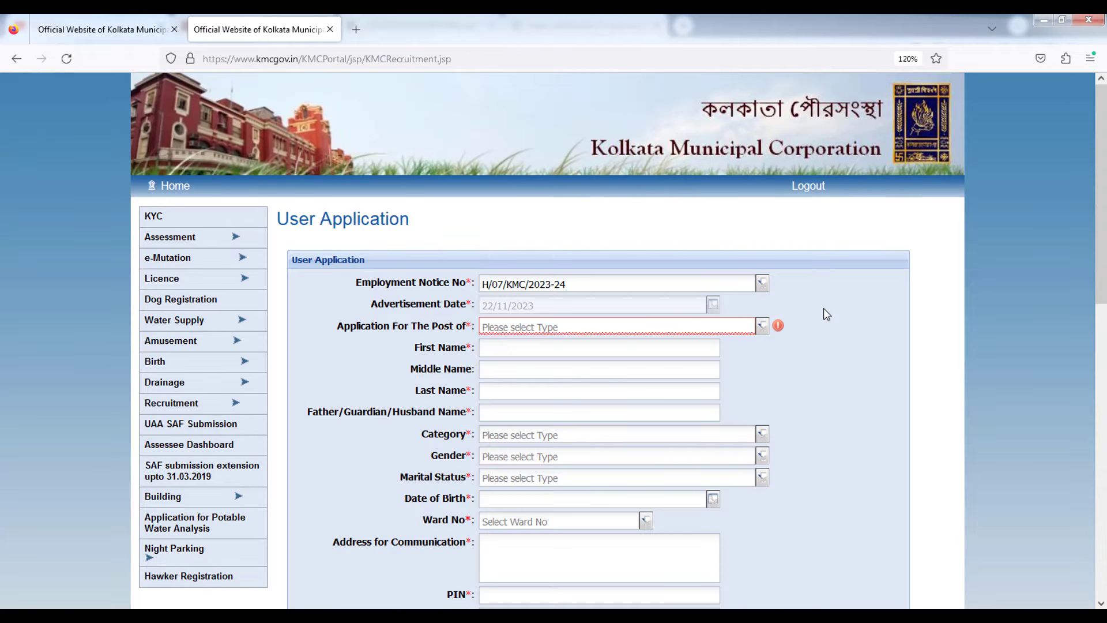
{"action": "scroll", "coordinate": [828, 324], "scroll_direction": "down", "scroll_amount": 4}
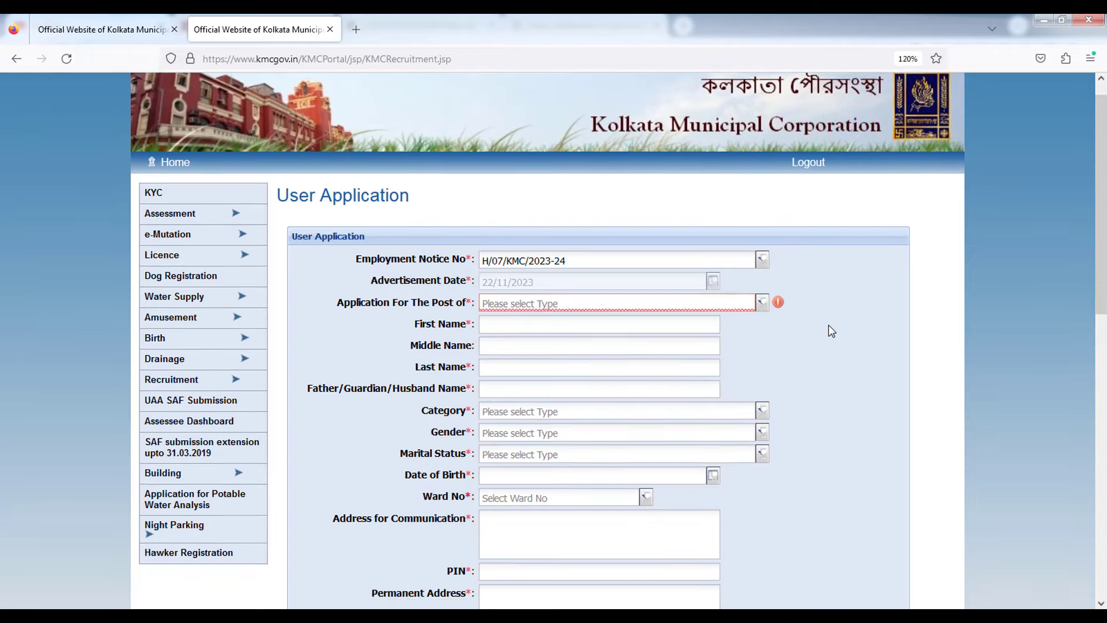
{"action": "scroll", "coordinate": [829, 325], "scroll_direction": "up", "scroll_amount": 2}
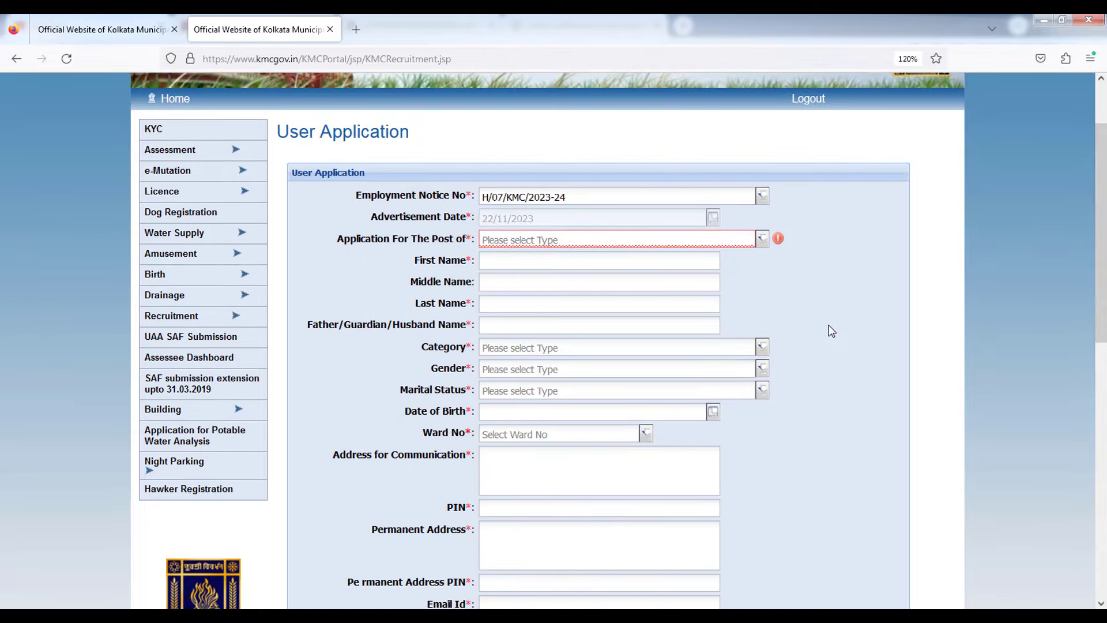
{"action": "scroll", "coordinate": [829, 326], "scroll_direction": "down", "scroll_amount": 7}
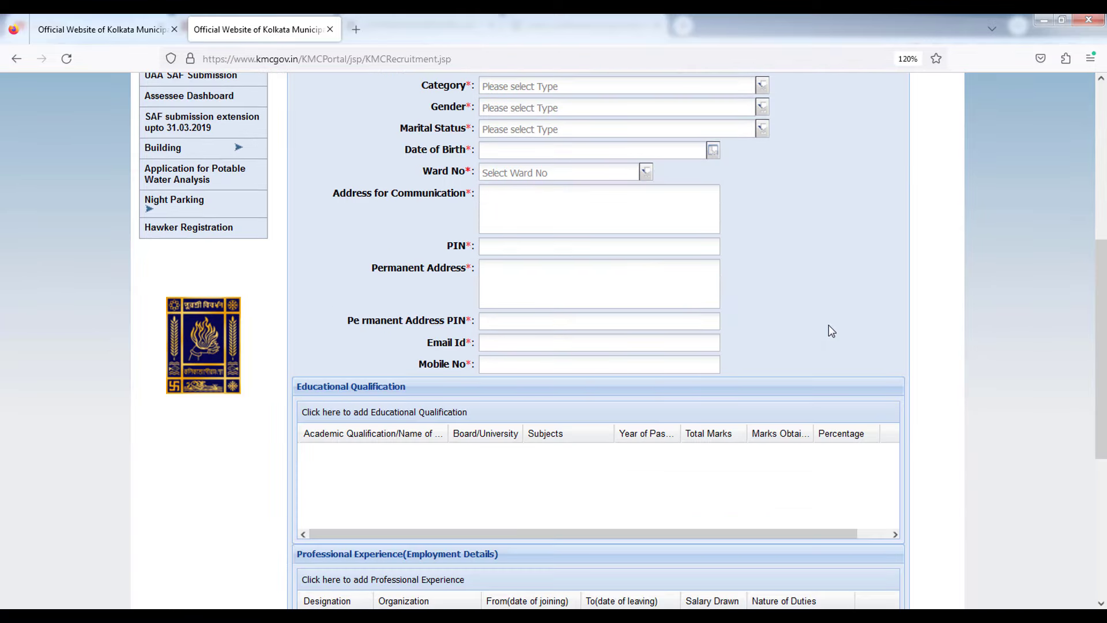
{"action": "scroll", "coordinate": [830, 330], "scroll_direction": "up", "scroll_amount": 7}
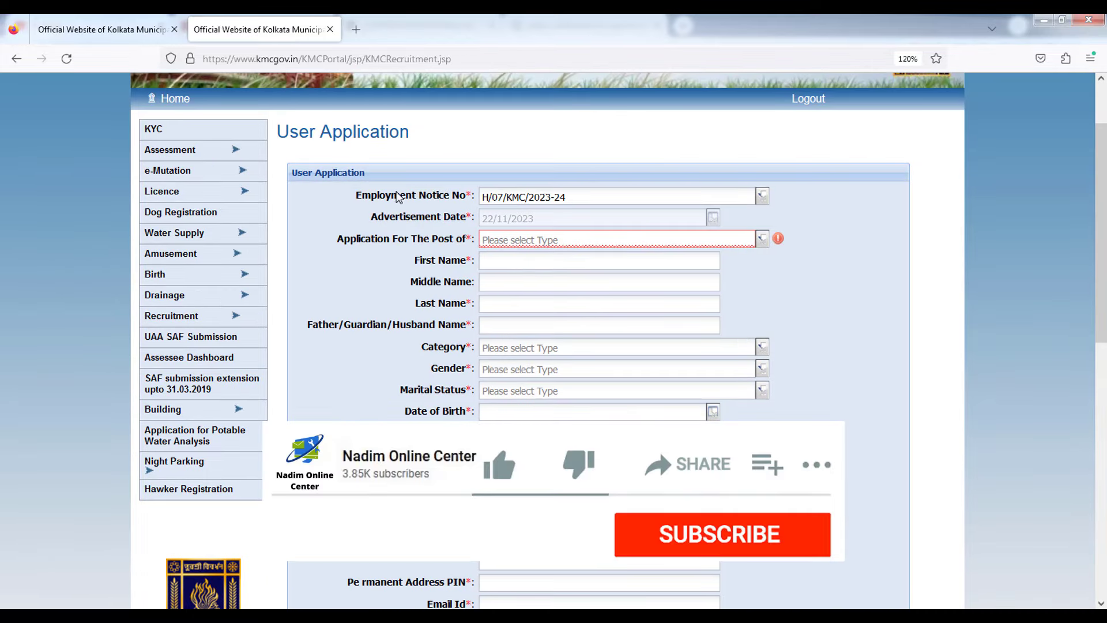
{"action": "left_click_drag", "start_coordinate": [356, 198], "coordinate": [452, 205]}
{"action": "left_click", "coordinate": [750, 196]}
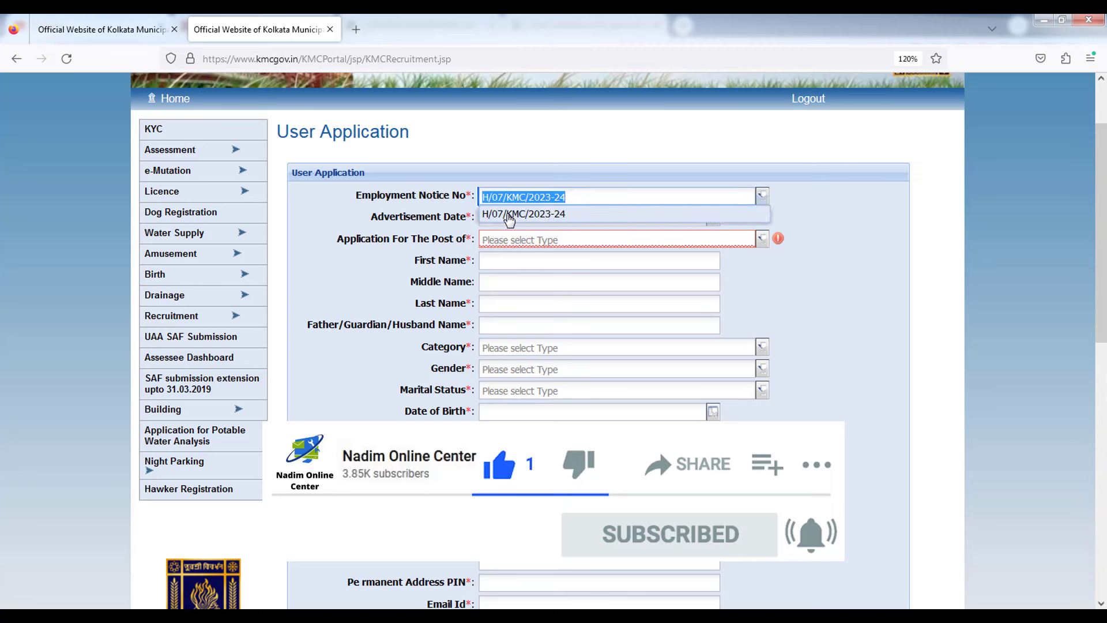
{"action": "left_click", "coordinate": [508, 215]}
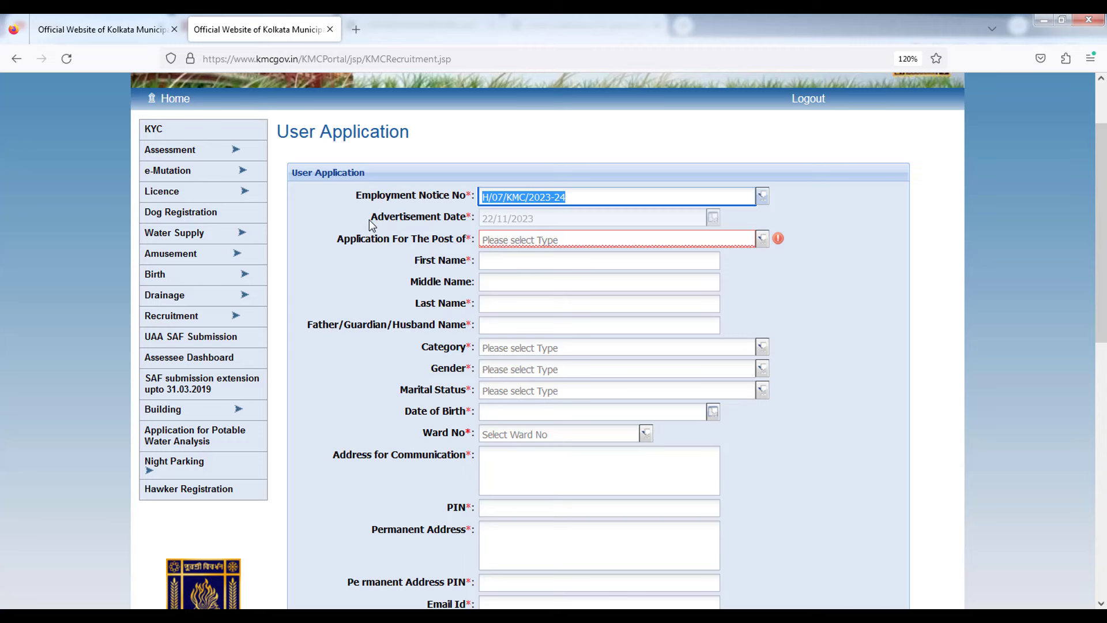
{"action": "left_click_drag", "start_coordinate": [369, 220], "coordinate": [461, 225]}
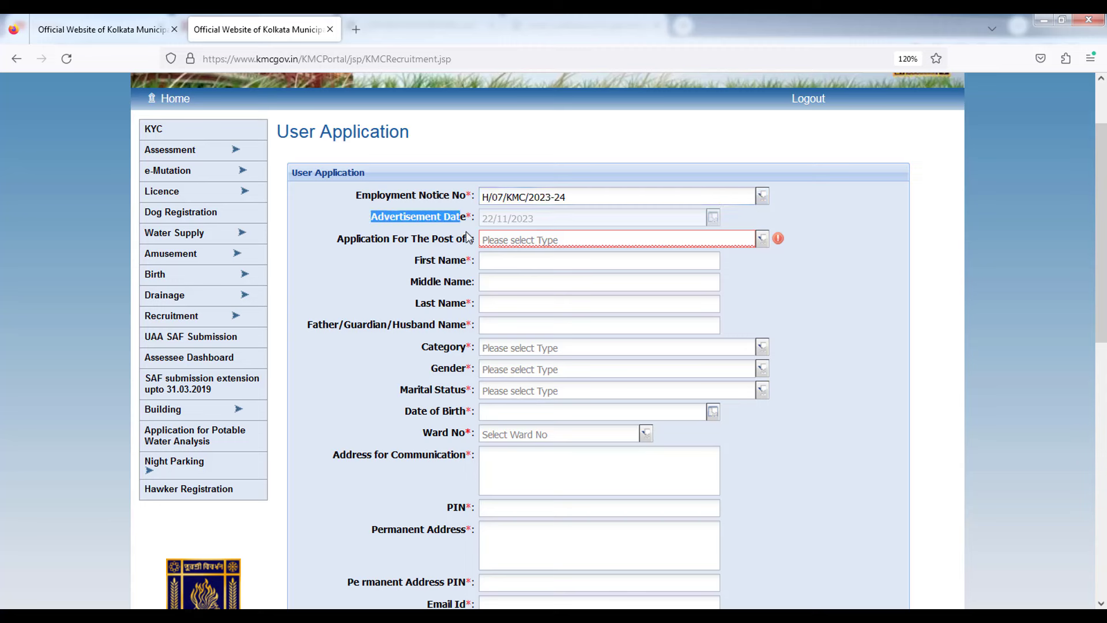
{"action": "left_click", "coordinate": [398, 224]}
{"action": "left_click_drag", "start_coordinate": [371, 220], "coordinate": [416, 223]}
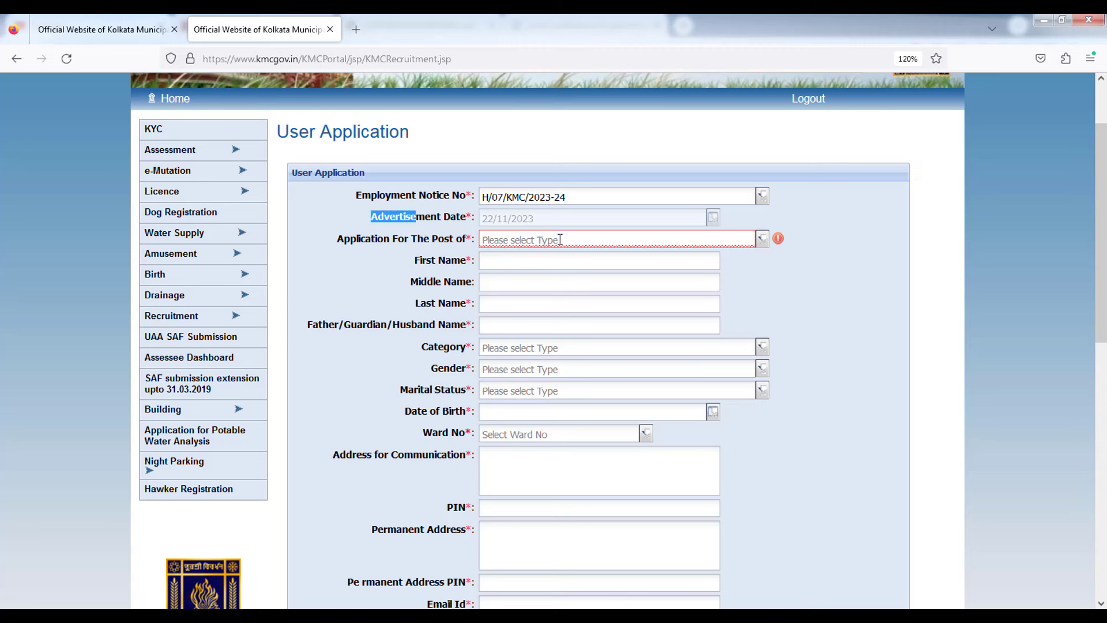
{"action": "left_click", "coordinate": [495, 260]}
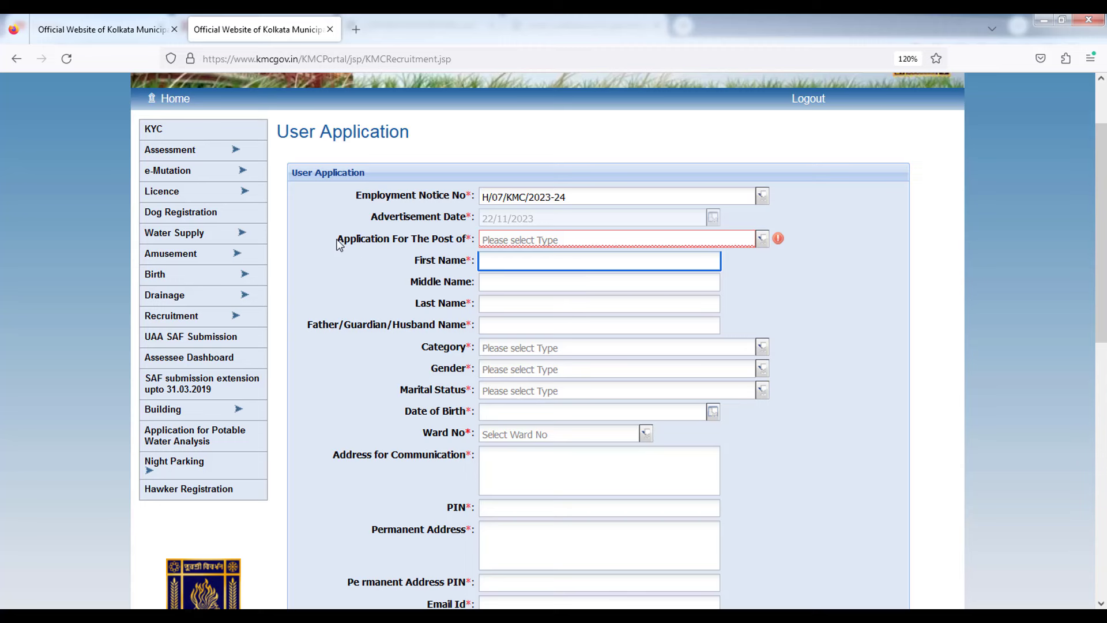
{"action": "left_click_drag", "start_coordinate": [338, 242], "coordinate": [434, 249]}
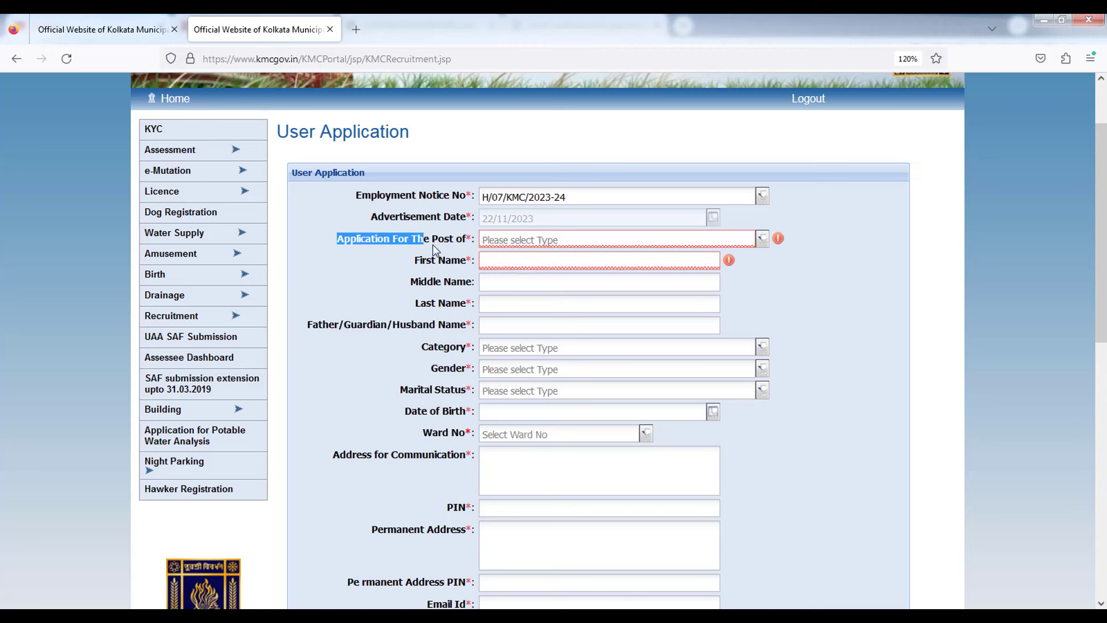
{"action": "left_click", "coordinate": [394, 263]}
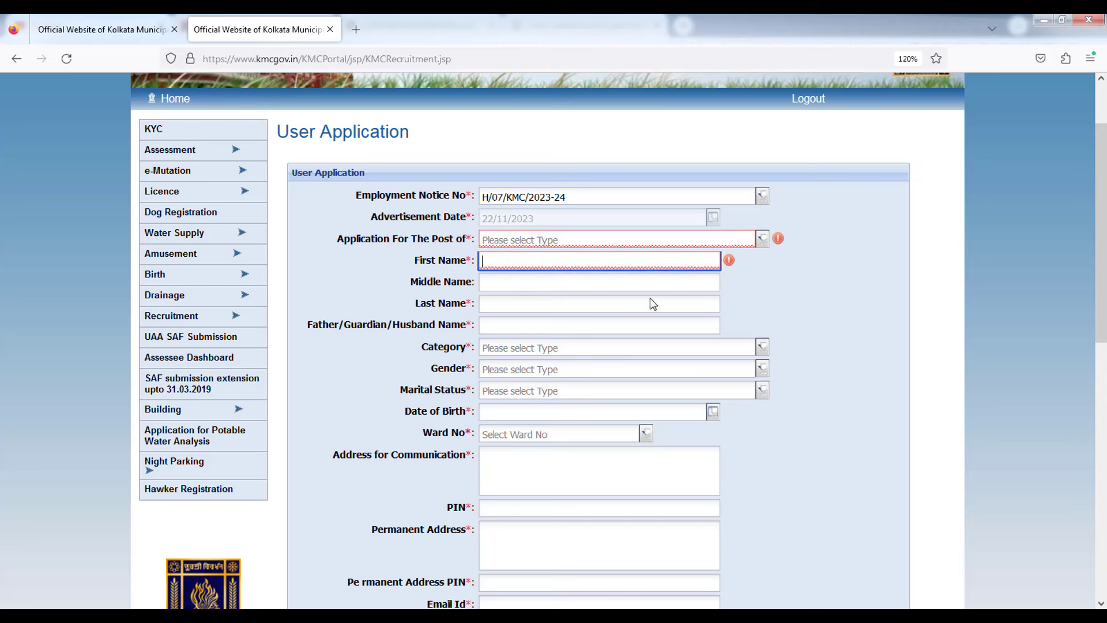
{"action": "left_click", "coordinate": [819, 266]}
Choose Honorary Health Workers (HHW) as the post and review the applicant name fields.
{"action": "left_click", "coordinate": [762, 241]}
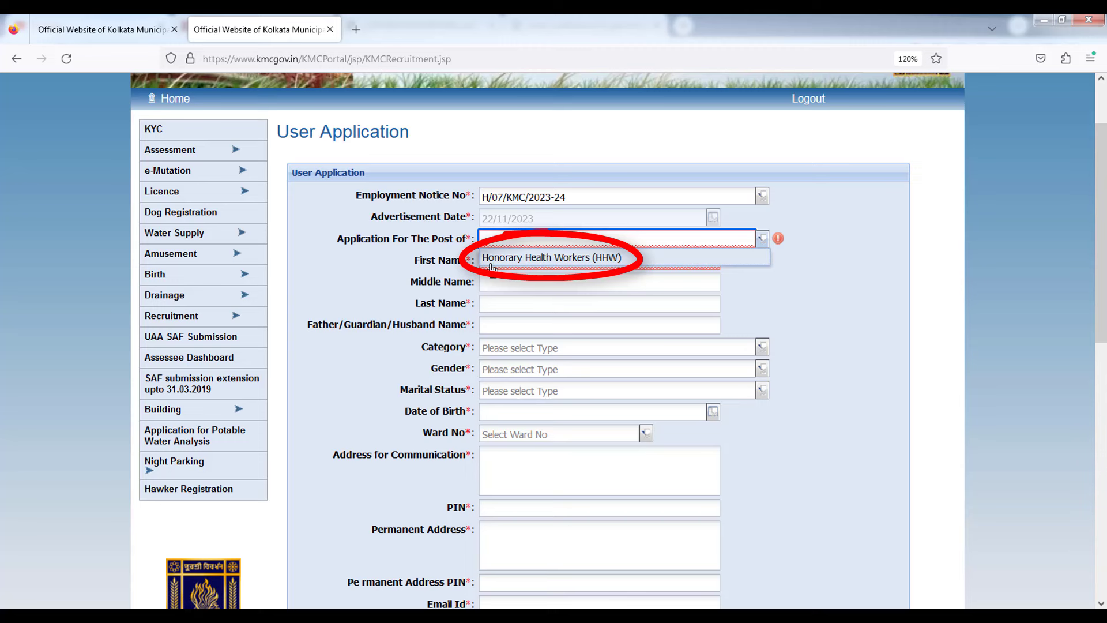
{"action": "left_click", "coordinate": [550, 258]}
{"action": "left_click", "coordinate": [389, 286]}
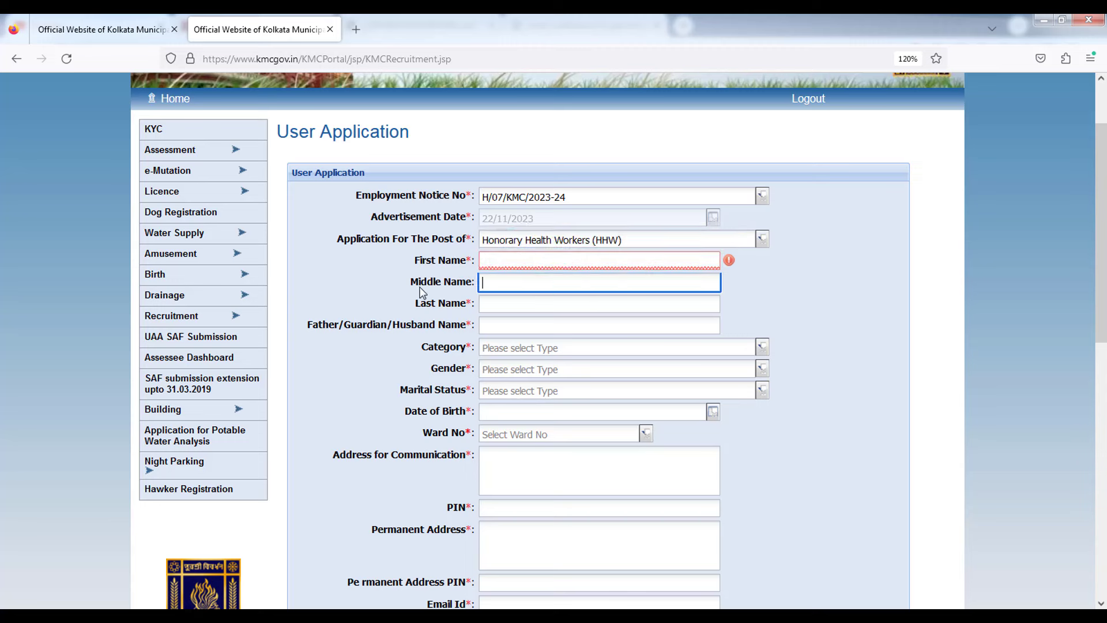
{"action": "left_click_drag", "start_coordinate": [408, 262], "coordinate": [452, 283]}
{"action": "double_click", "coordinate": [414, 305]}
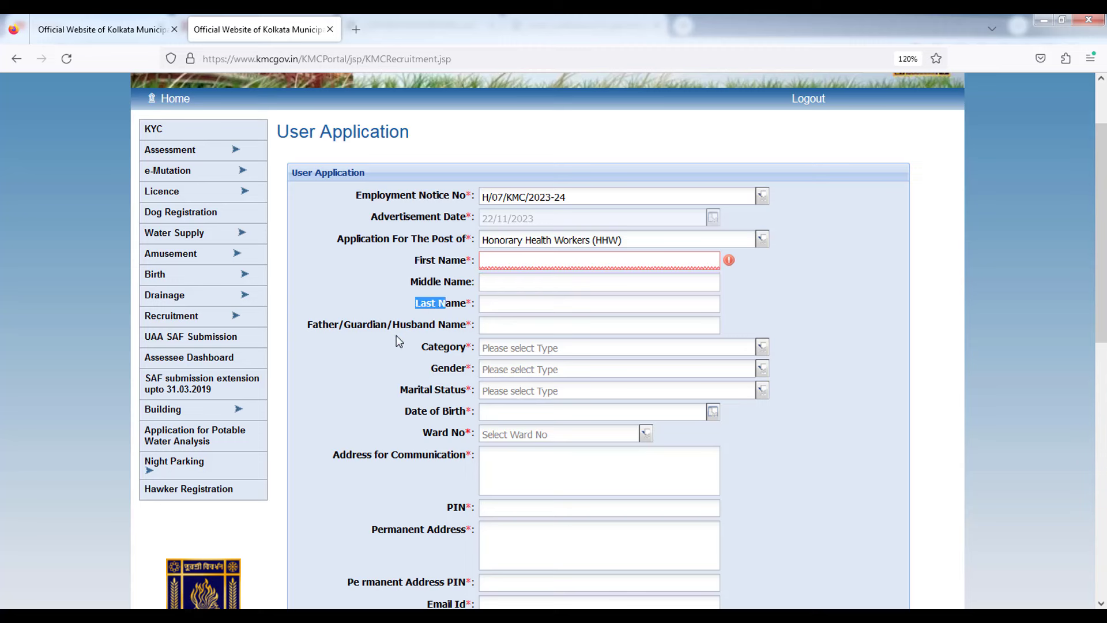
{"action": "left_click_drag", "start_coordinate": [387, 324], "coordinate": [449, 368]}
{"action": "double_click", "coordinate": [441, 346]}
{"action": "left_click_drag", "start_coordinate": [392, 399], "coordinate": [457, 401]}
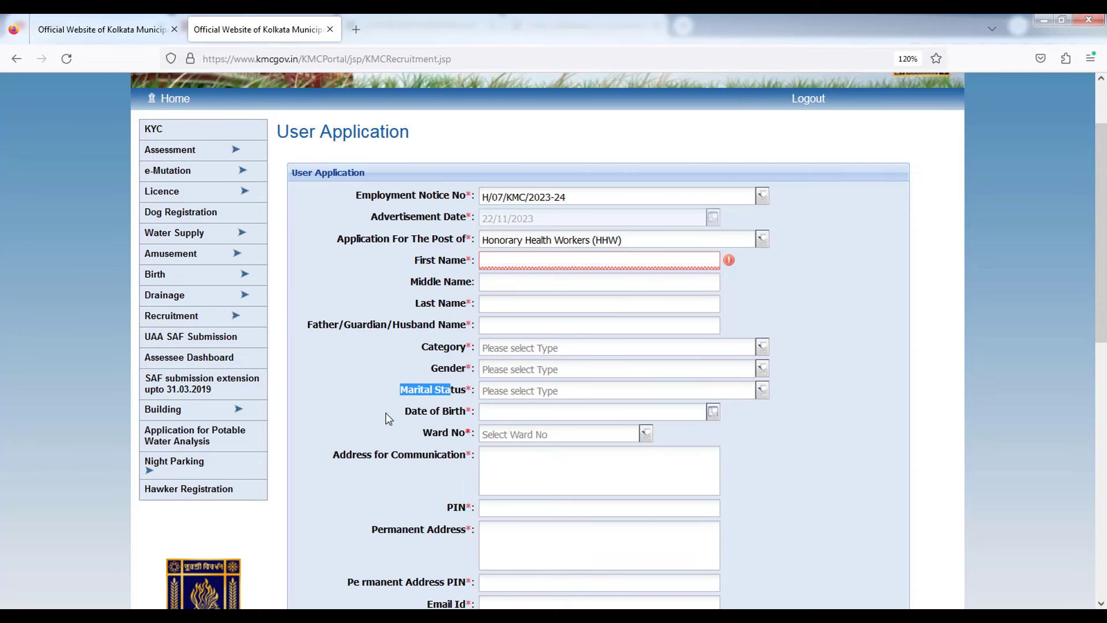
{"action": "left_click", "coordinate": [392, 433]}
{"action": "scroll", "coordinate": [385, 461], "scroll_direction": "down", "scroll_amount": 3}
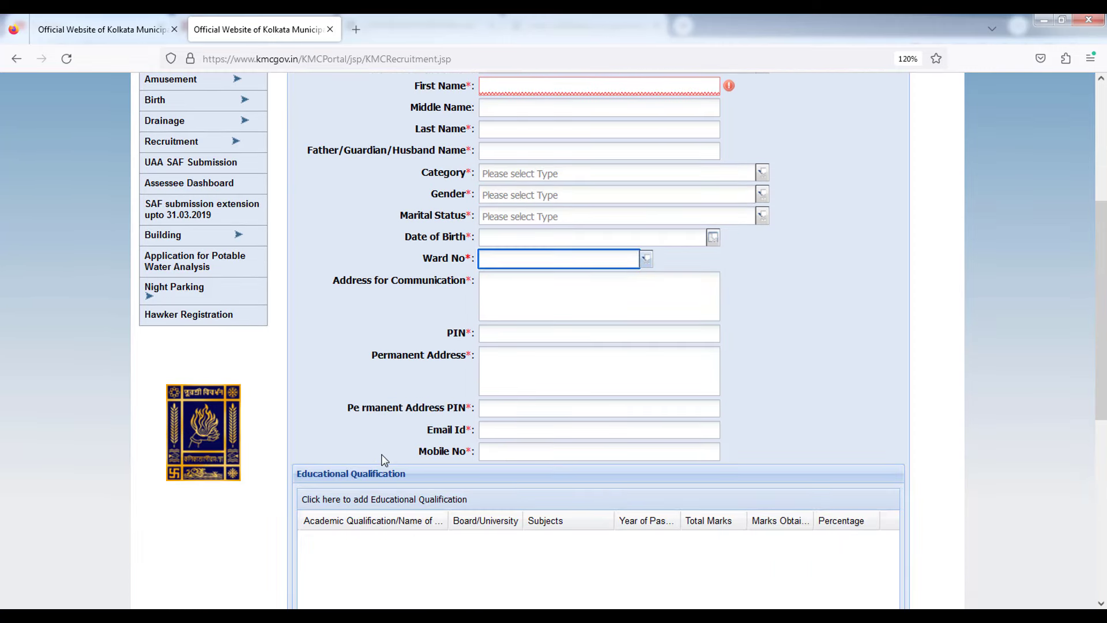
{"action": "scroll", "coordinate": [429, 353], "scroll_direction": "down", "scroll_amount": 3}
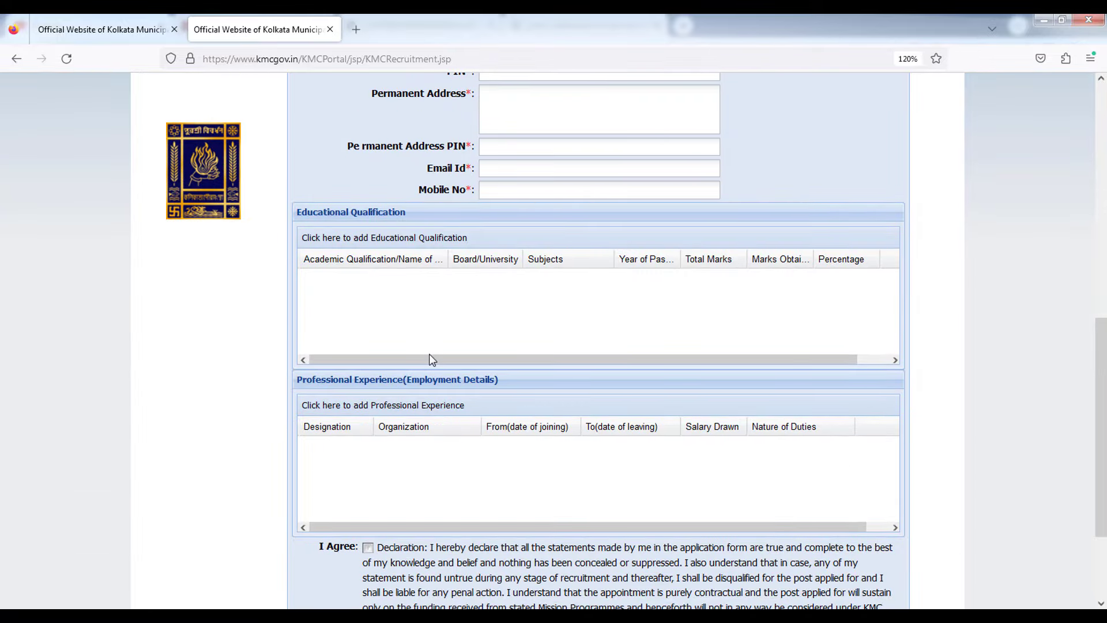
{"action": "scroll", "coordinate": [885, 367], "scroll_direction": "up", "scroll_amount": 10}
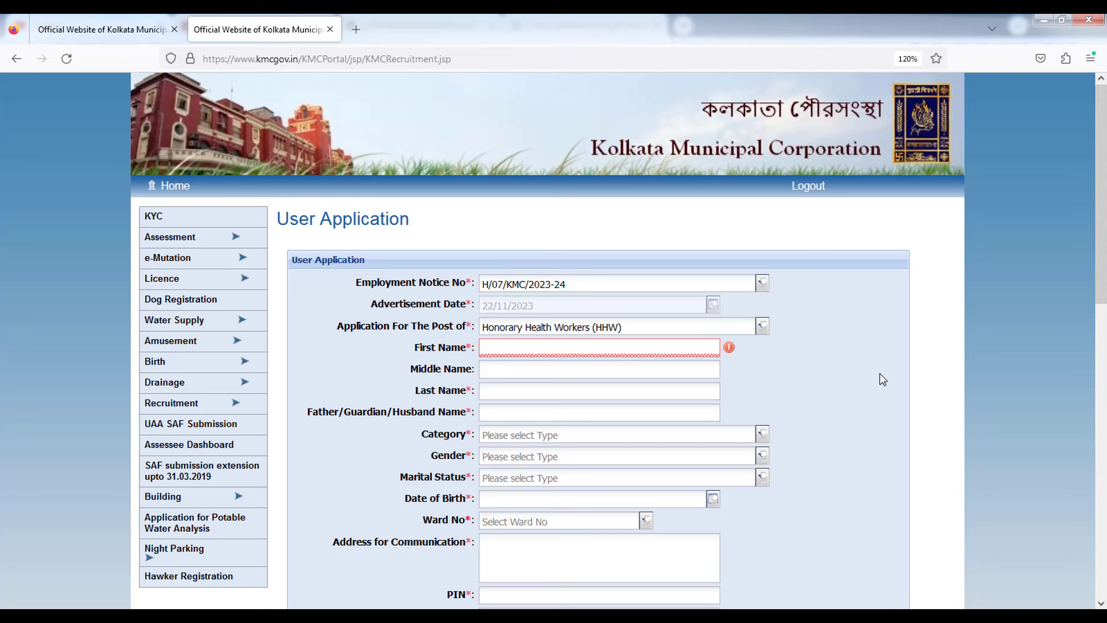
Enter the applicant's first and last names and the father's name.
{"action": "left_click", "coordinate": [527, 347]}
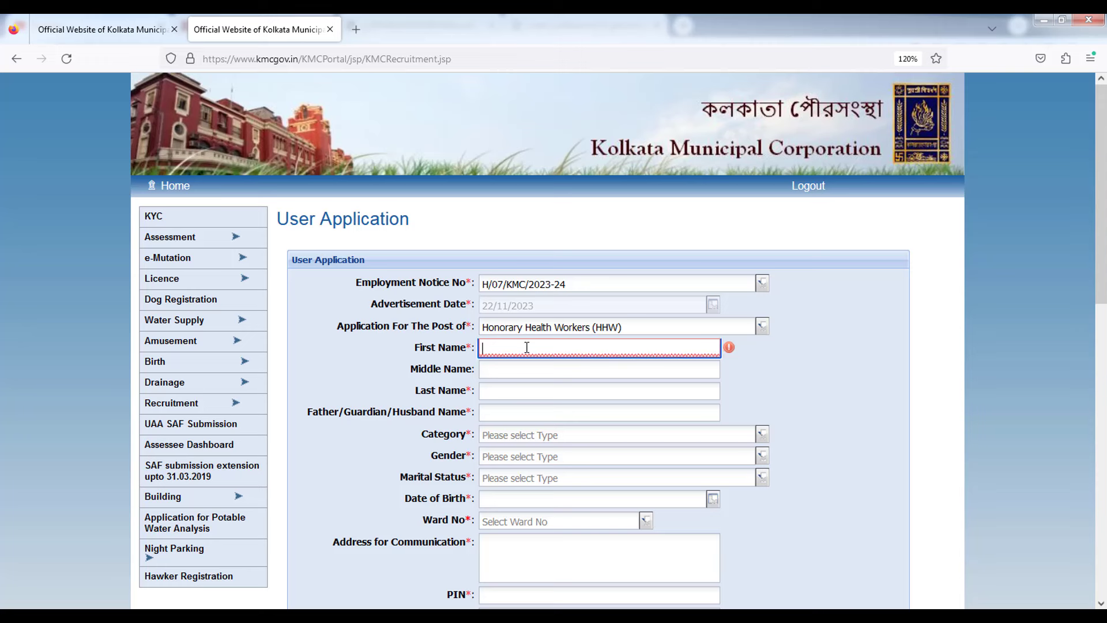
{"action": "type", "text": "A"}
{"action": "key", "text": "BackSpace"}
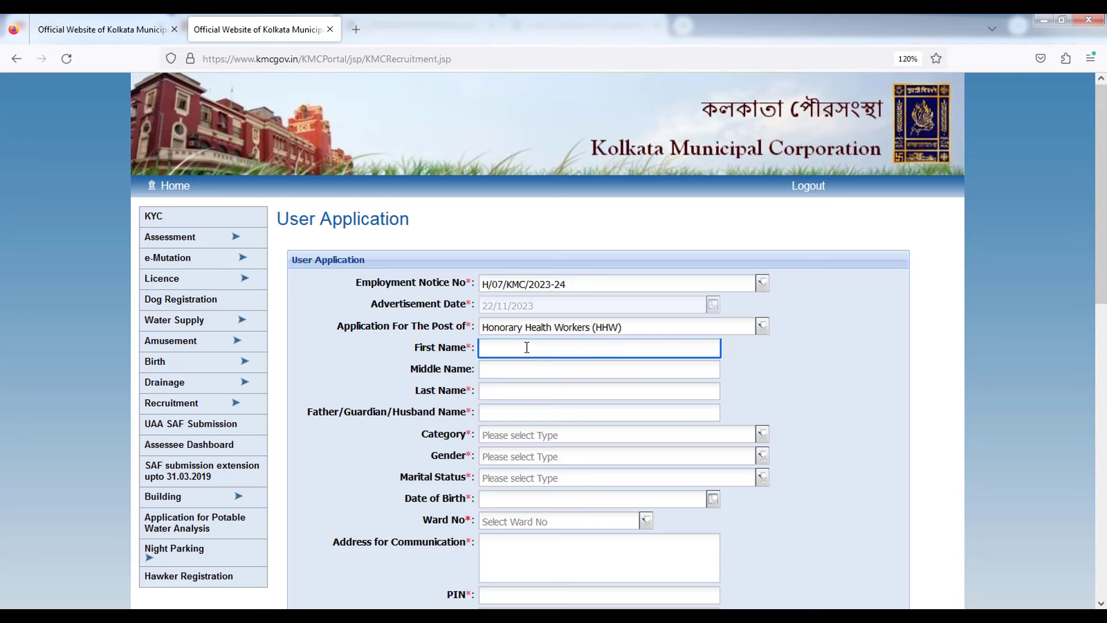
{"action": "type", "text": "NADIM"}
{"action": "left_click", "coordinate": [512, 369]}
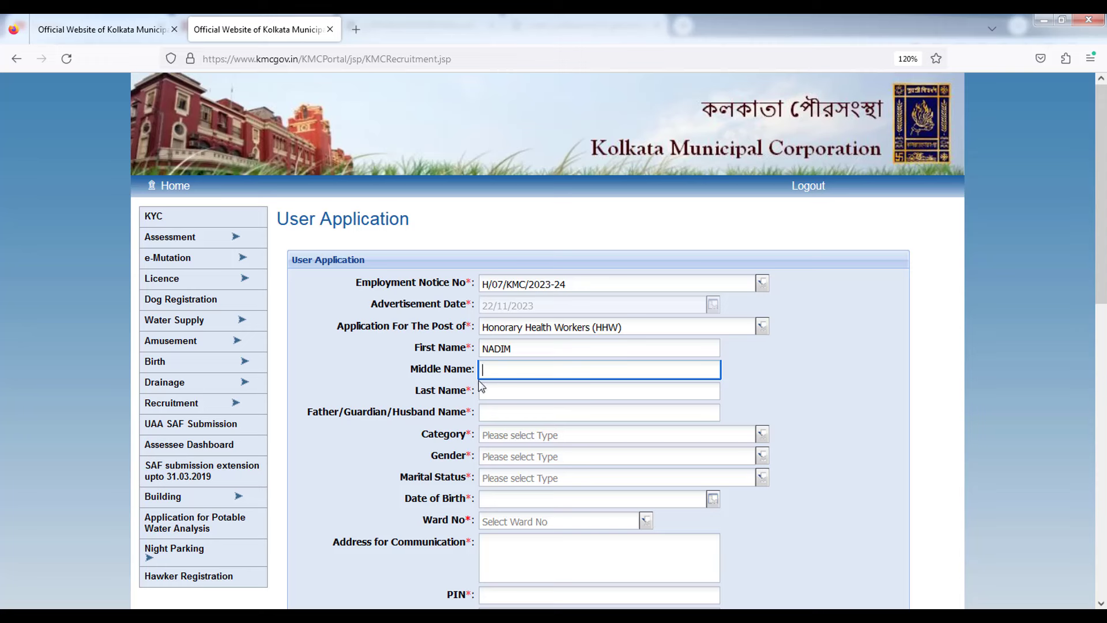
{"action": "left_click_drag", "start_coordinate": [432, 397], "coordinate": [499, 395]}
{"action": "left_click", "coordinate": [508, 395]}
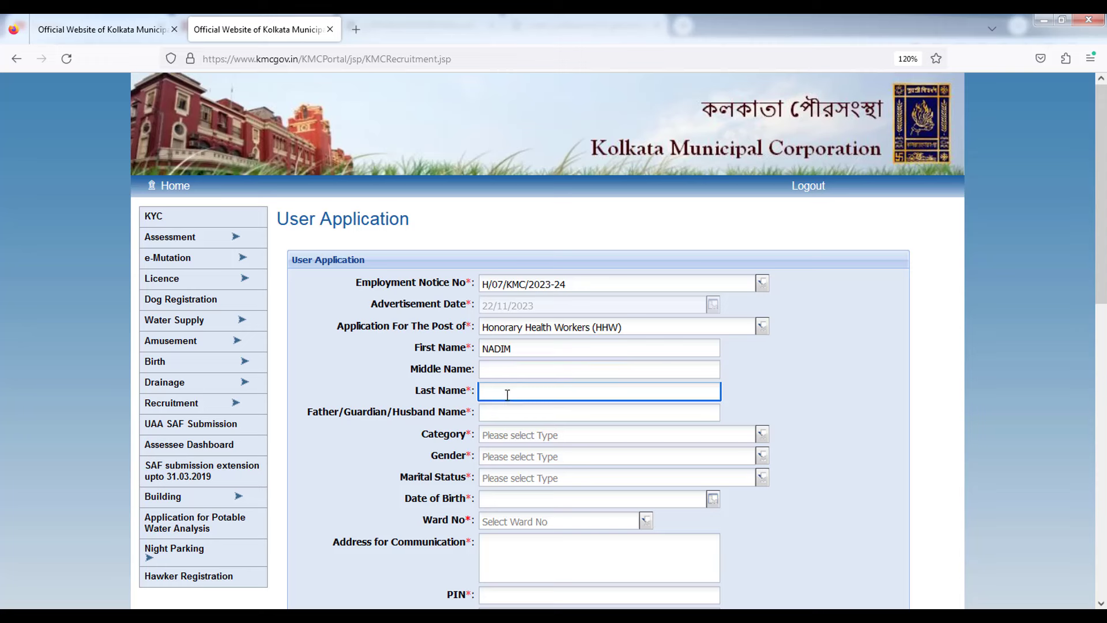
{"action": "type", "text": "HUS"}
{"action": "key", "text": "BackSpace"}
{"action": "key", "text": "BackSpace"}
{"action": "key", "text": "BackSpace"}
{"action": "type", "text": "O"}
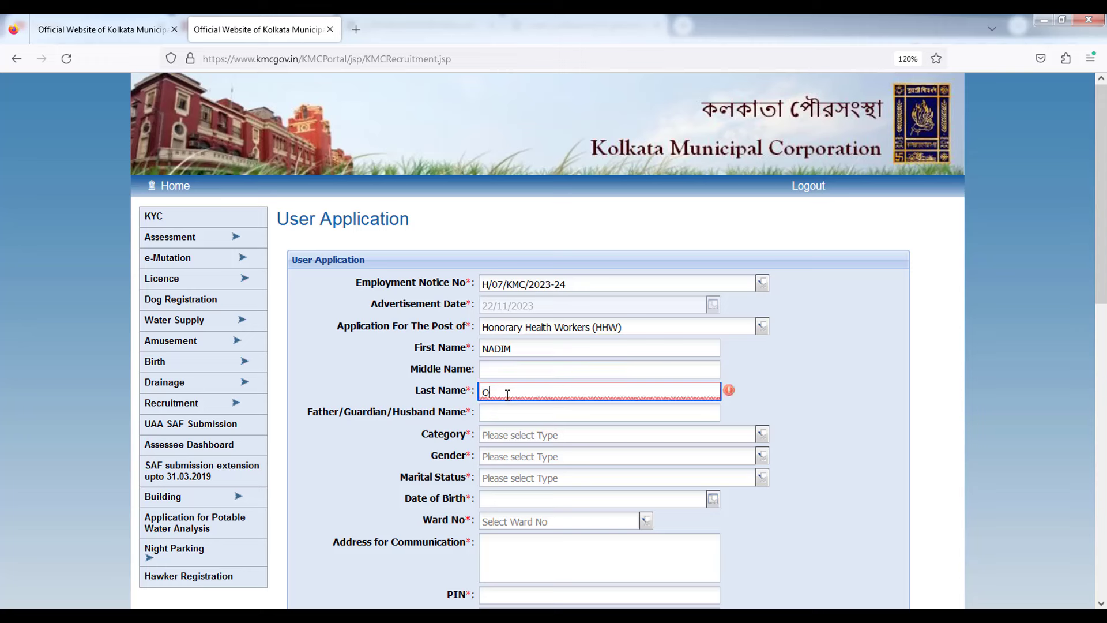
{"action": "type", "text": "NLINE"}
{"action": "scroll", "coordinate": [381, 328], "scroll_direction": "down", "scroll_amount": 2}
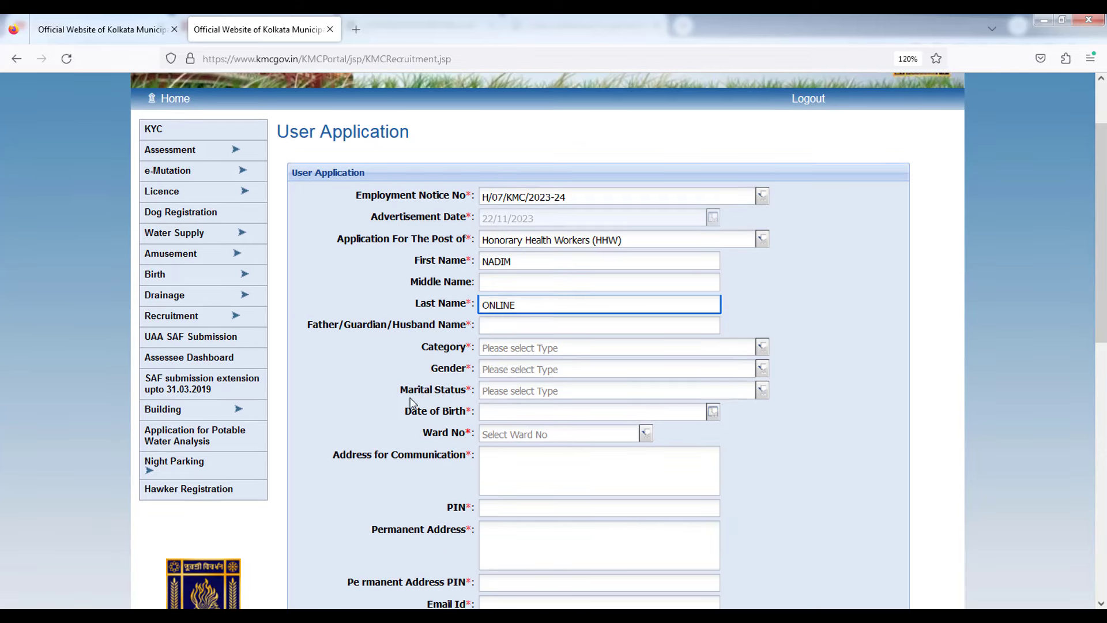
{"action": "left_click", "coordinate": [499, 326]}
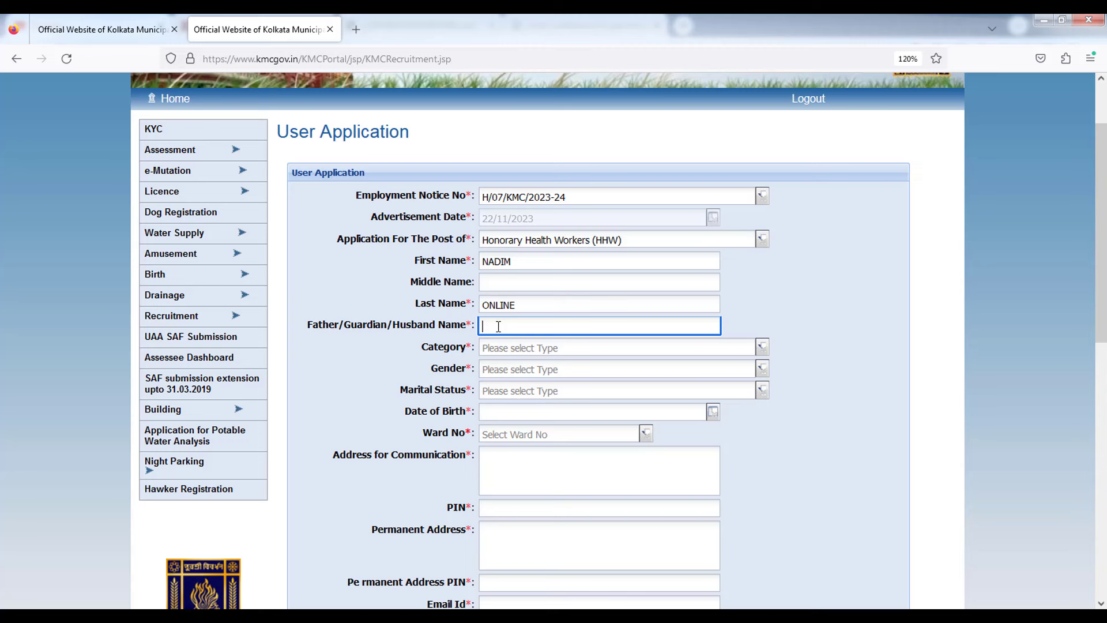
{"action": "type", "text": "FATHER"}
Set category UR, gender FEMALE and marital status UNMARRIED.
{"action": "left_click", "coordinate": [762, 347]}
{"action": "left_click", "coordinate": [505, 367]}
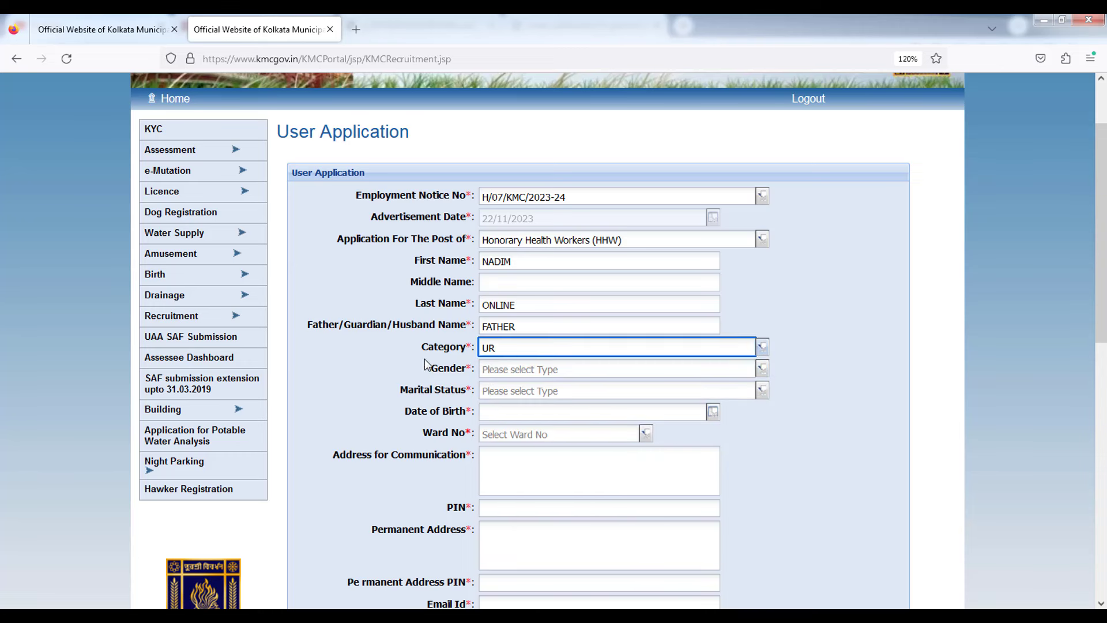
{"action": "left_click", "coordinate": [762, 369]}
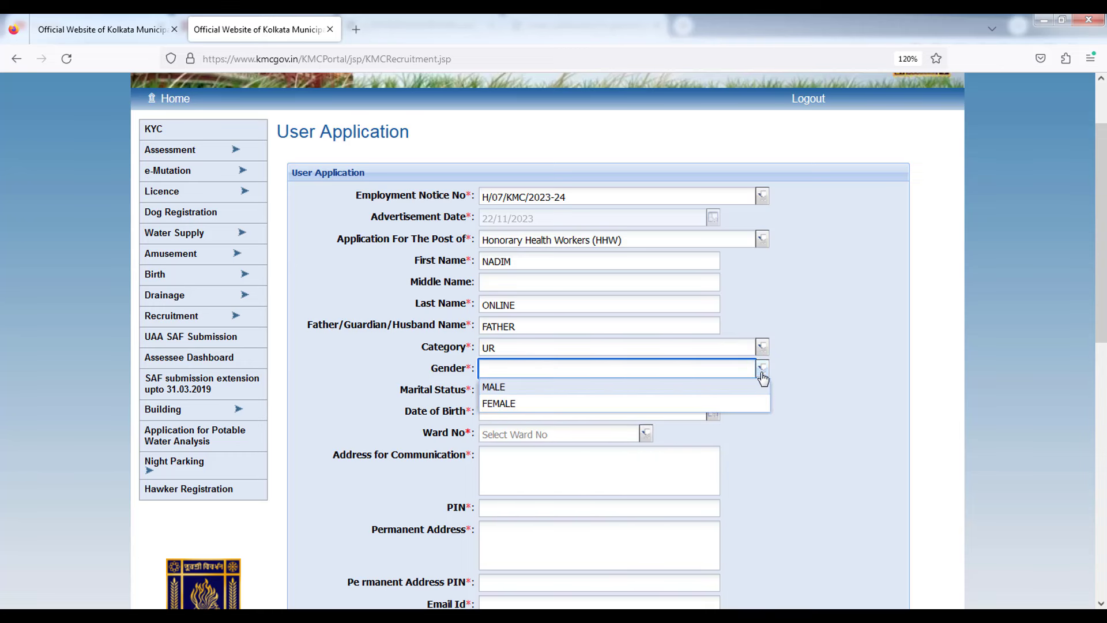
{"action": "left_click", "coordinate": [524, 404]}
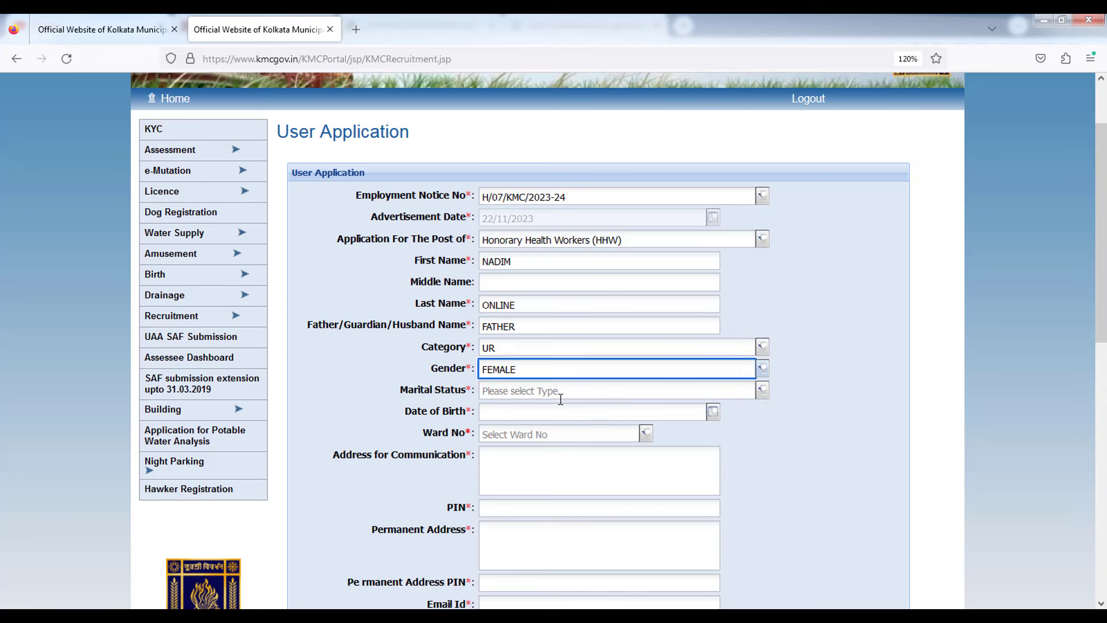
{"action": "left_click", "coordinate": [762, 391]}
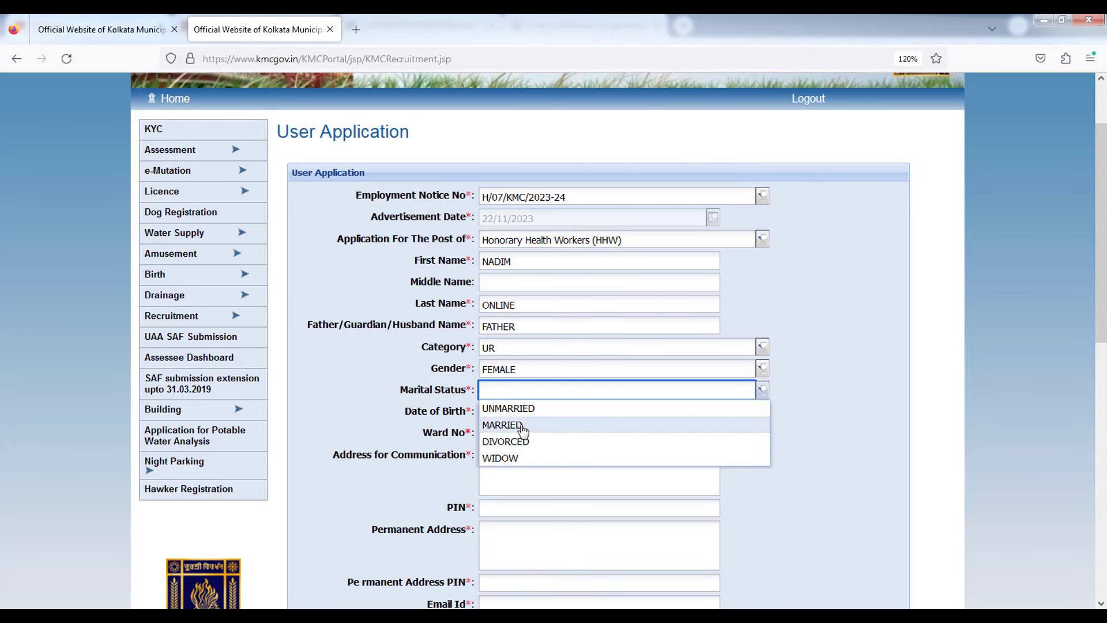
{"action": "left_click", "coordinate": [529, 410]}
{"action": "scroll", "coordinate": [577, 392], "scroll_direction": "down", "scroll_amount": 3}
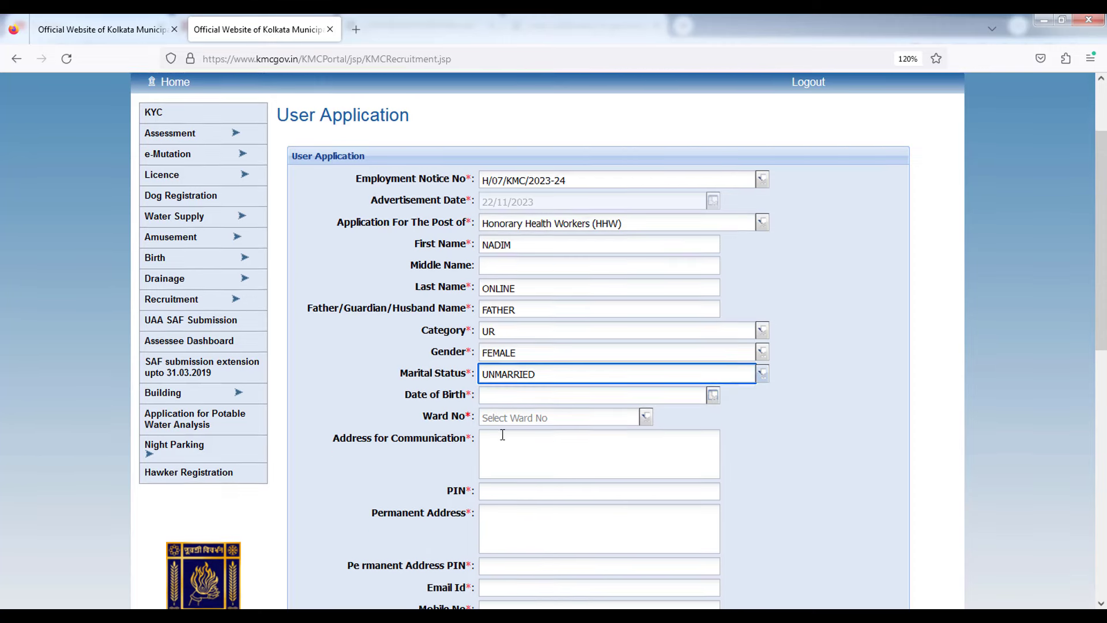
{"action": "left_click", "coordinate": [711, 326]}
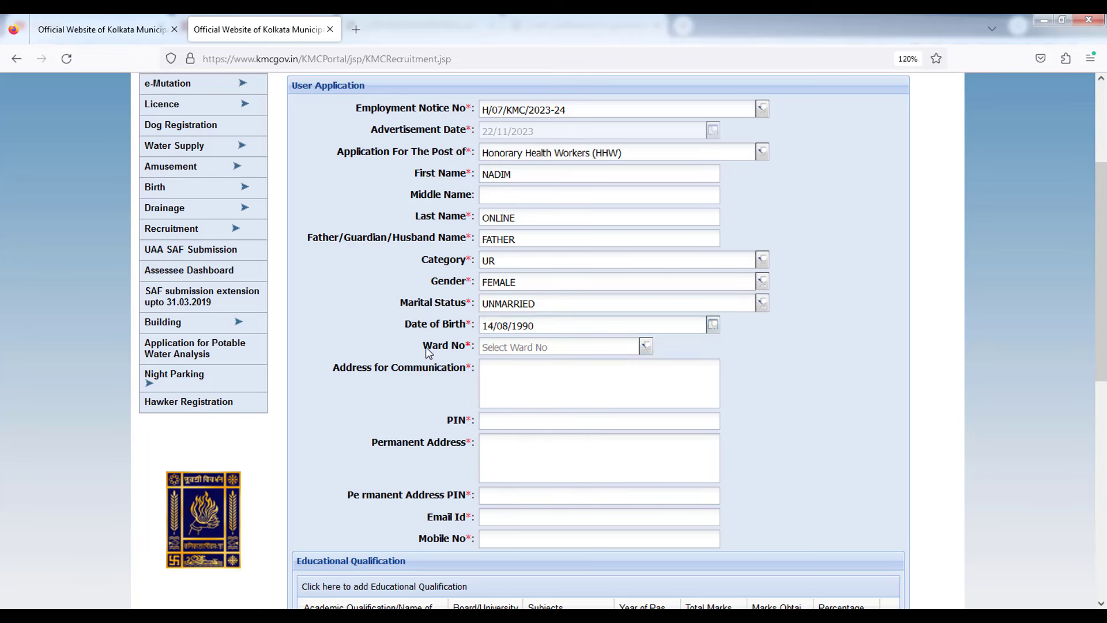
{"action": "double_click", "coordinate": [429, 346]}
{"action": "left_click", "coordinate": [645, 346]}
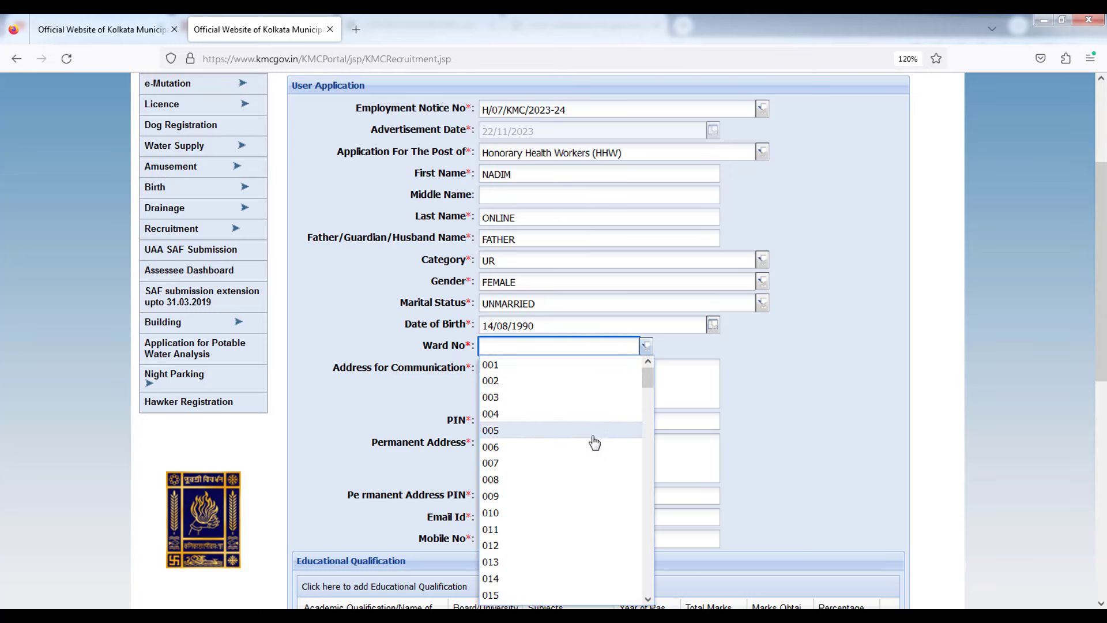
{"action": "scroll", "coordinate": [595, 454], "scroll_direction": "down", "scroll_amount": 3}
{"action": "scroll", "coordinate": [595, 454], "scroll_direction": "down", "scroll_amount": 5}
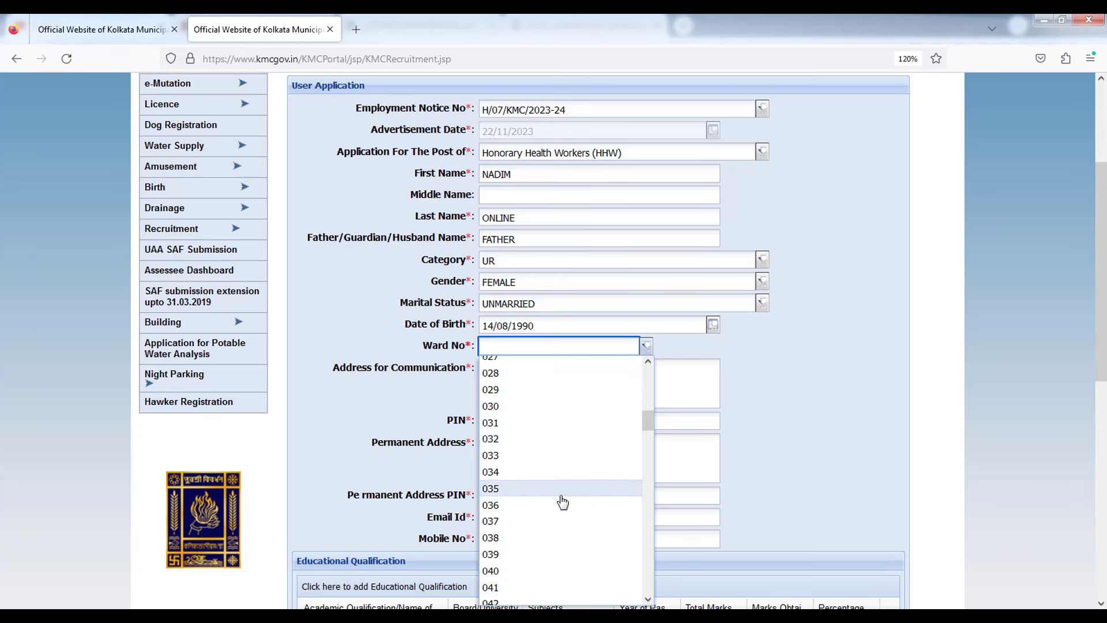
{"action": "scroll", "coordinate": [561, 503], "scroll_direction": "down", "scroll_amount": 1}
{"action": "scroll", "coordinate": [561, 503], "scroll_direction": "down", "scroll_amount": 1}
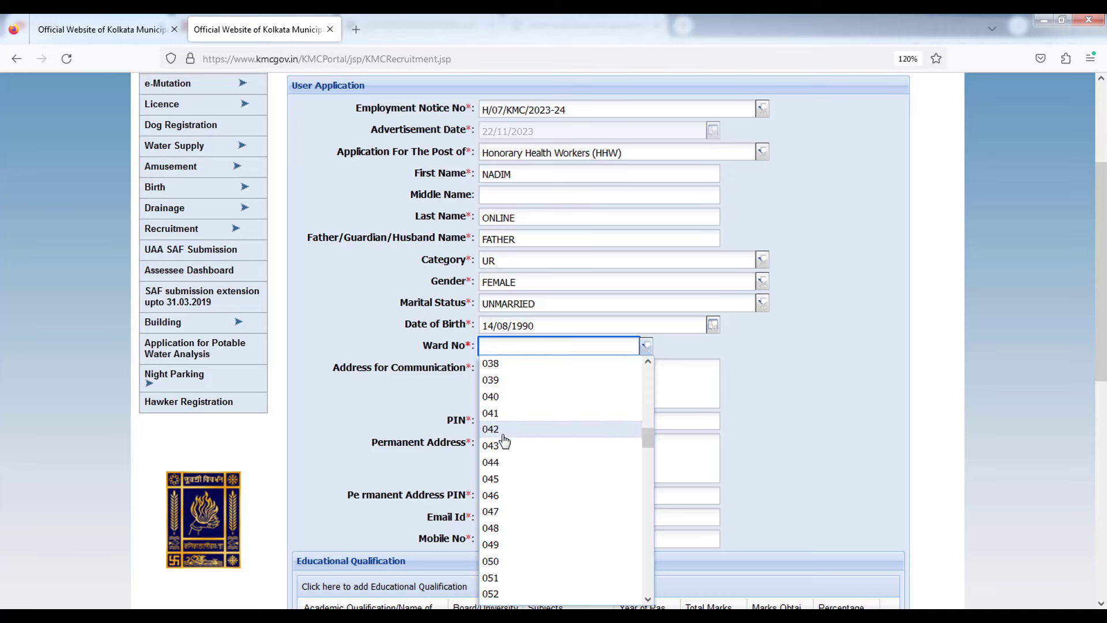
{"action": "left_click", "coordinate": [509, 437]}
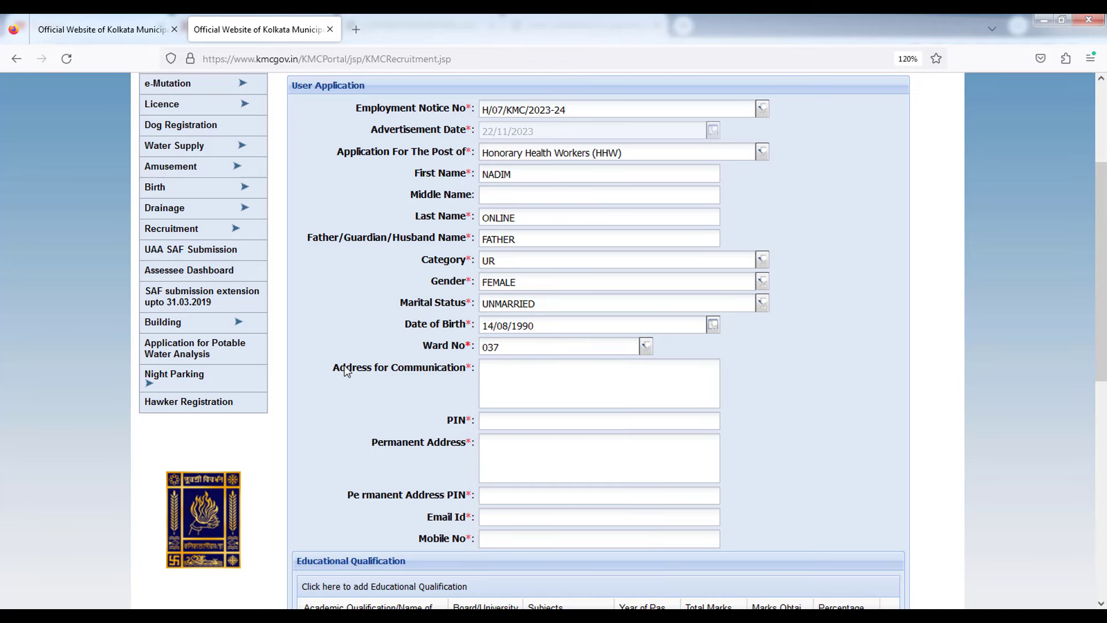
{"action": "left_click_drag", "start_coordinate": [340, 369], "coordinate": [362, 370]}
Enter the communication address and its PIN code.
{"action": "left_click", "coordinate": [514, 389]}
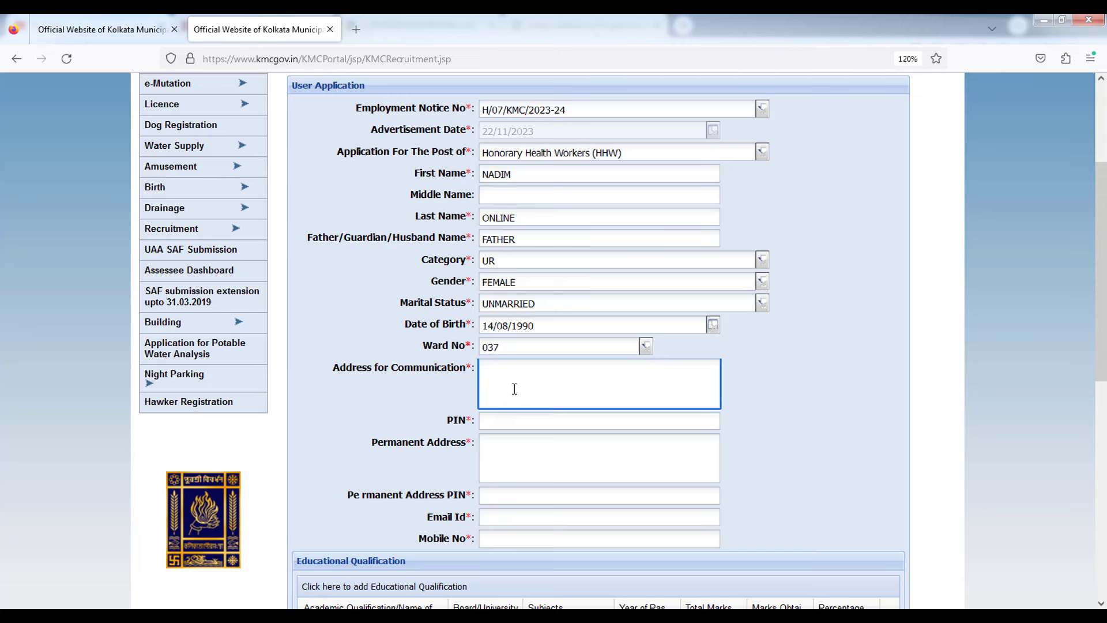
{"action": "left_click", "coordinate": [807, 410]}
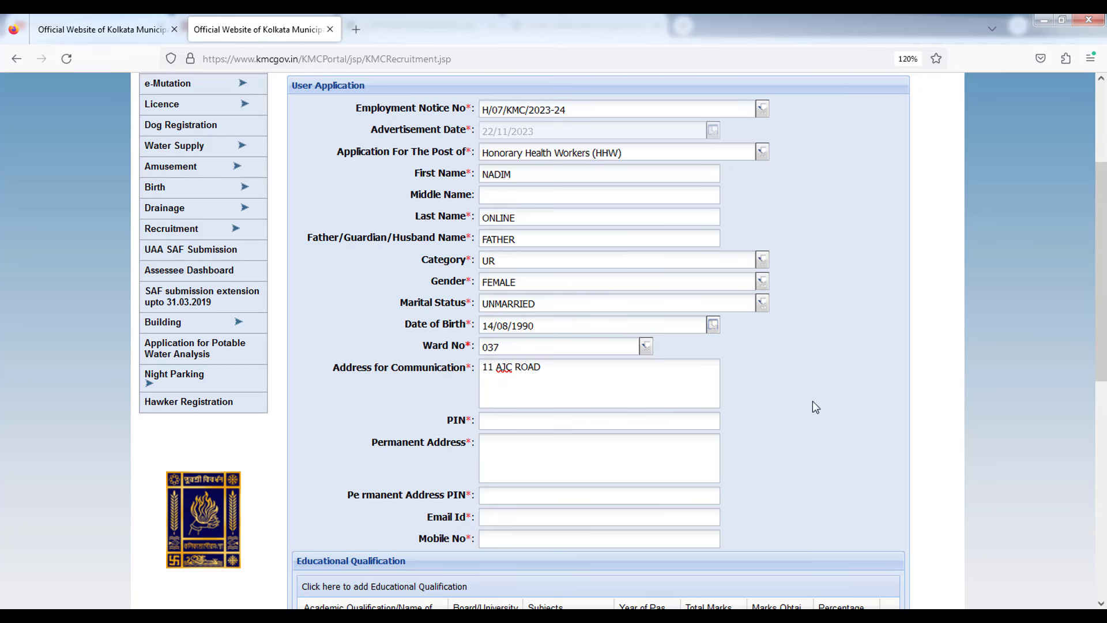
{"action": "left_click", "coordinate": [536, 419]}
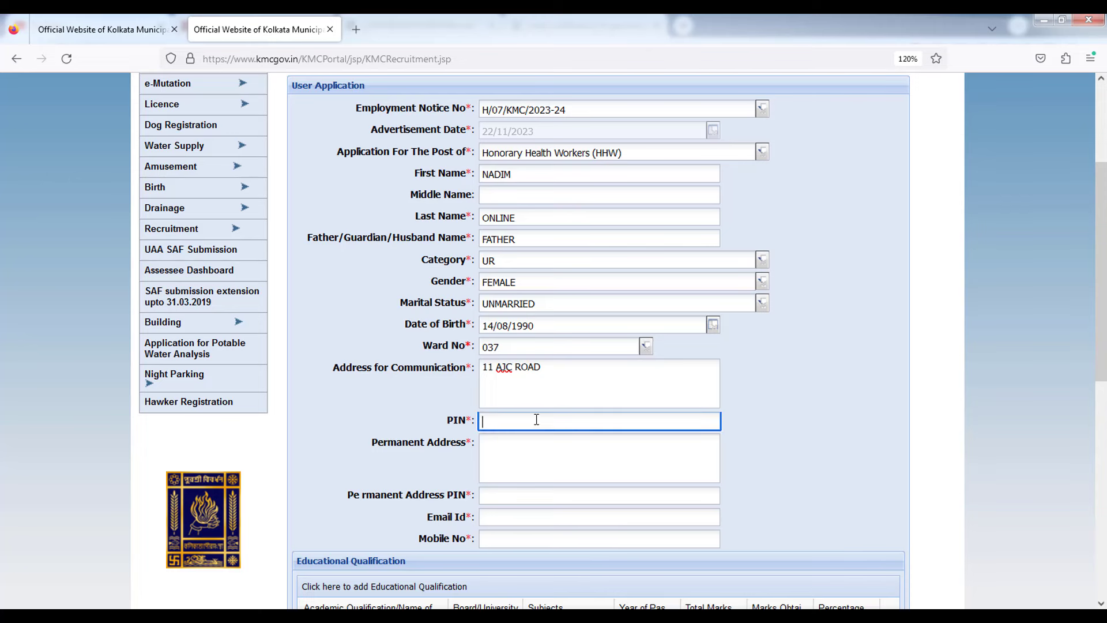
{"action": "type", "text": "700025"}
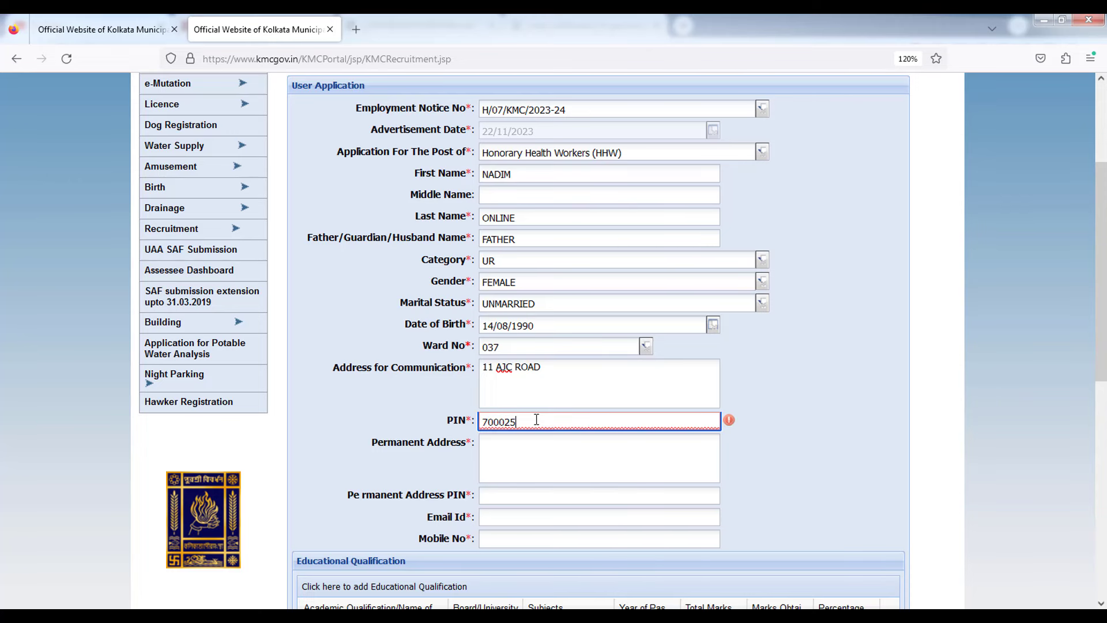
{"action": "left_click", "coordinate": [865, 353]}
{"action": "scroll", "coordinate": [824, 357], "scroll_direction": "down", "scroll_amount": 2}
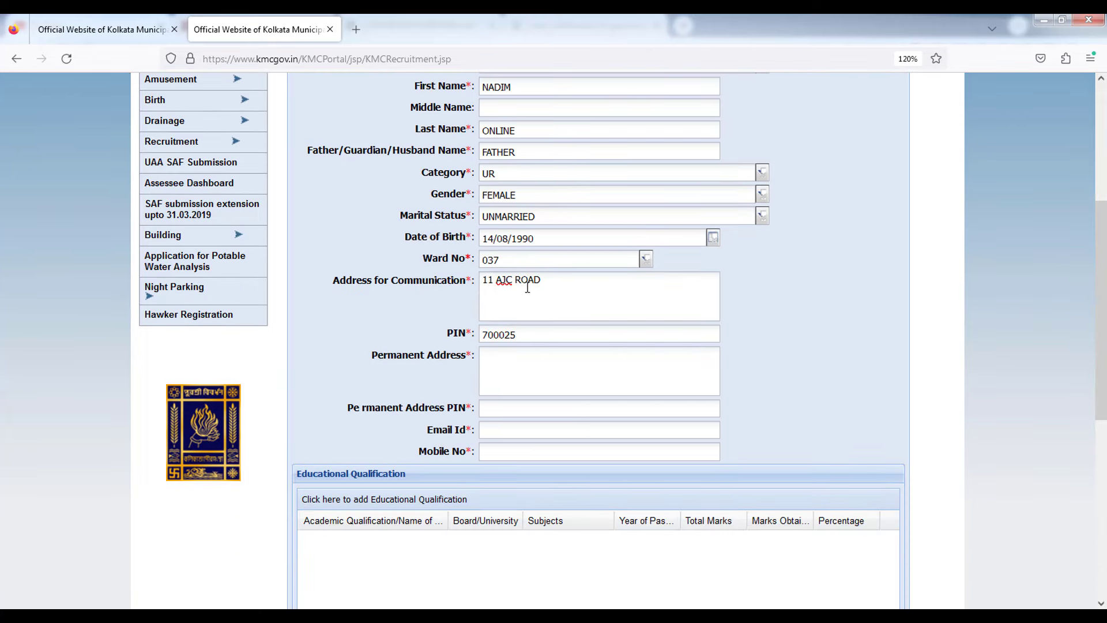
Copy the communication address into Permanent Address and enter the same PIN code.
{"action": "left_click", "coordinate": [525, 285]}
{"action": "key", "text": "ctrl+a"}
{"action": "key", "text": "ctrl+c"}
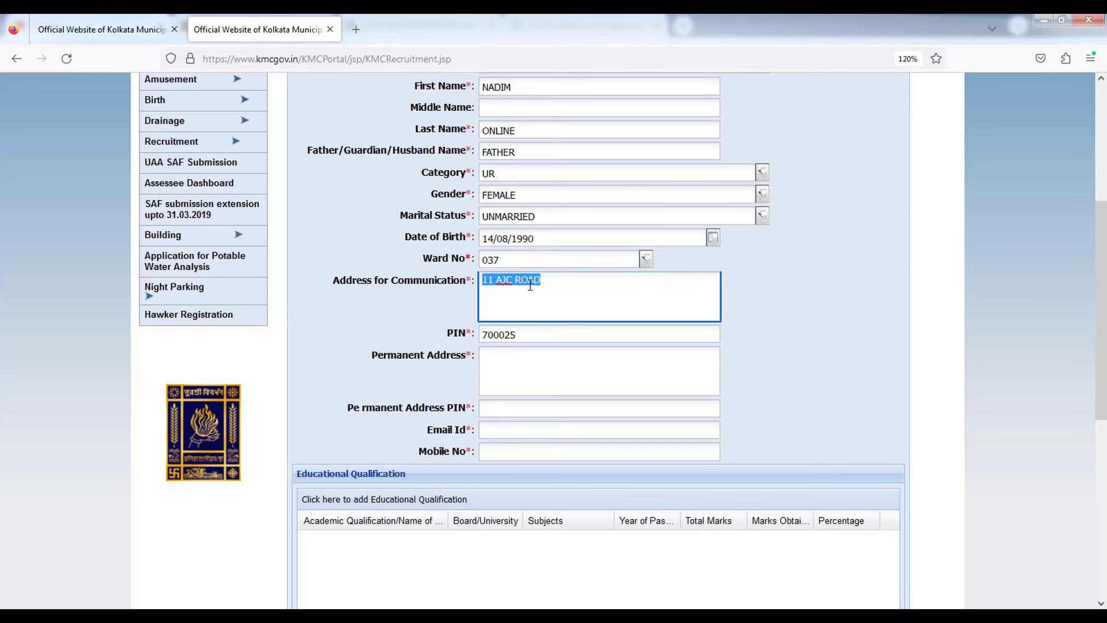
{"action": "left_click", "coordinate": [527, 353]}
{"action": "key", "text": "ctrl+v"}
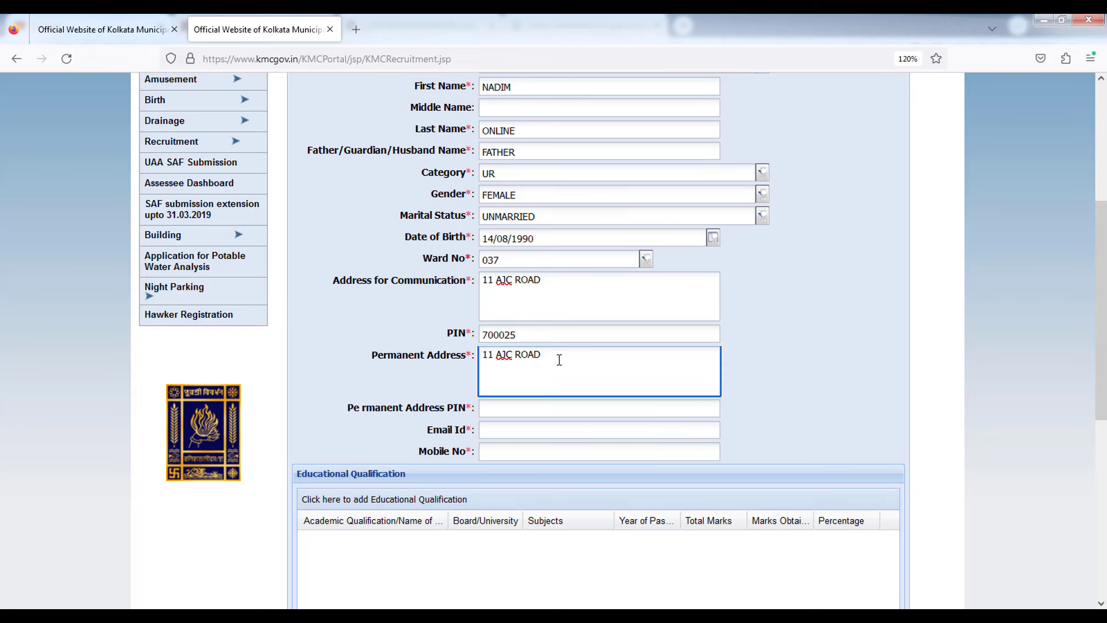
{"action": "left_click", "coordinate": [542, 406]}
{"action": "type", "text": "700025"}
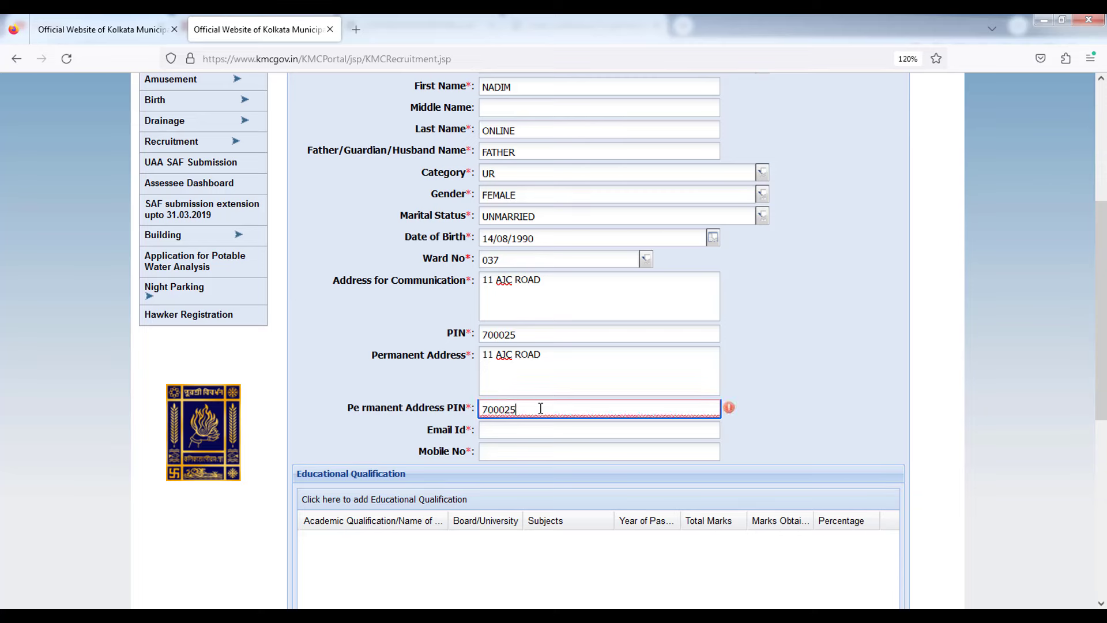
{"action": "left_click", "coordinate": [794, 344]}
{"action": "scroll", "coordinate": [727, 372], "scroll_direction": "down", "scroll_amount": 3}
{"action": "left_click_drag", "start_coordinate": [466, 255], "coordinate": [427, 257]}
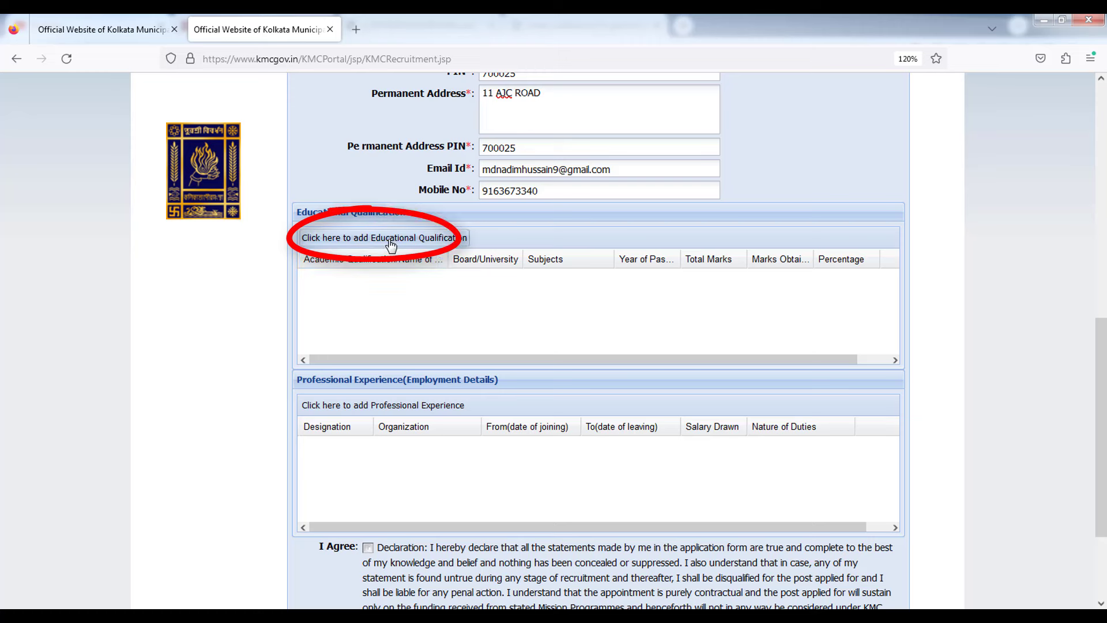
Add a qualification row with MADHYAMIK, board WBBSE and subjects ALL SUBJECT.
{"action": "left_click", "coordinate": [432, 241]}
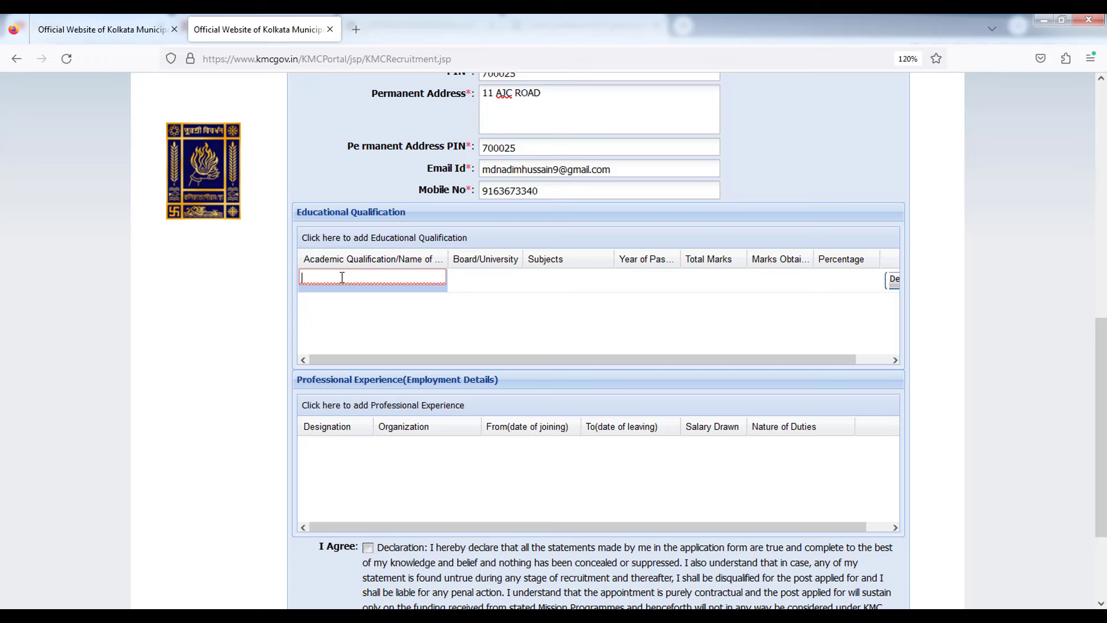
{"action": "type", "text": "ma"}
{"action": "key", "text": "BackSpace"}
{"action": "key", "text": "BackSpace"}
{"action": "type", "text": "mA"}
{"action": "left_click", "coordinate": [463, 303]}
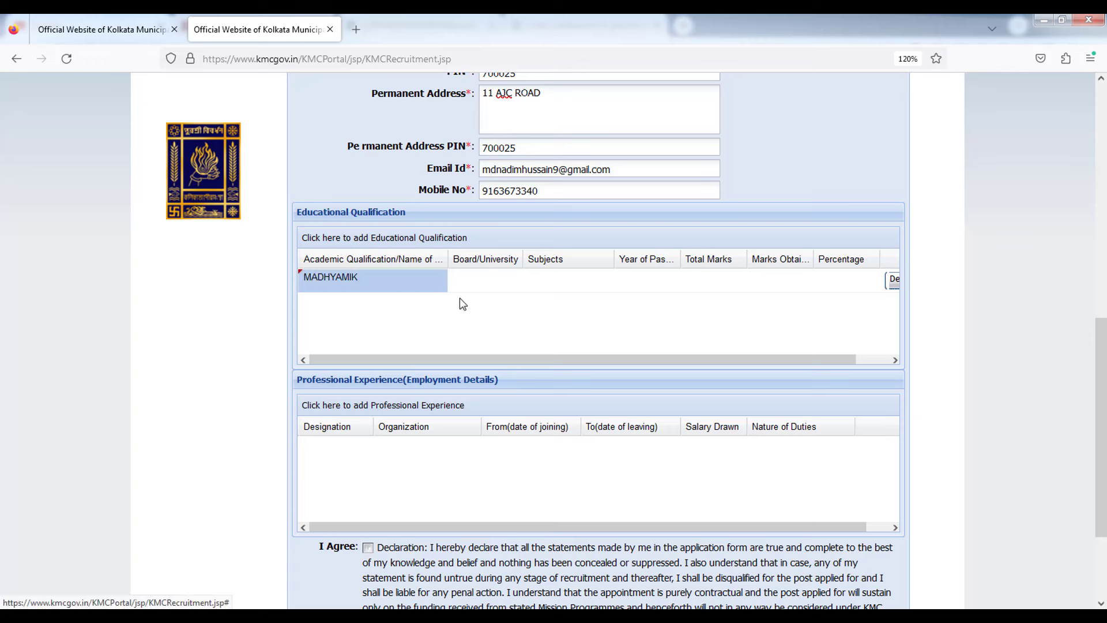
{"action": "left_click", "coordinate": [464, 281]}
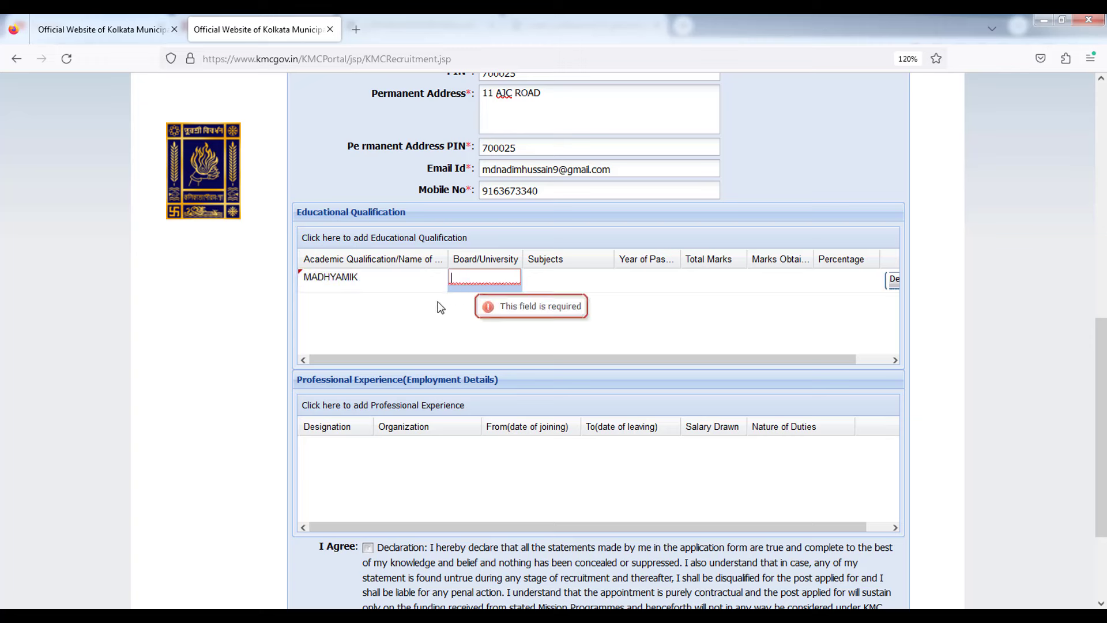
{"action": "type", "text": "WBBSE"}
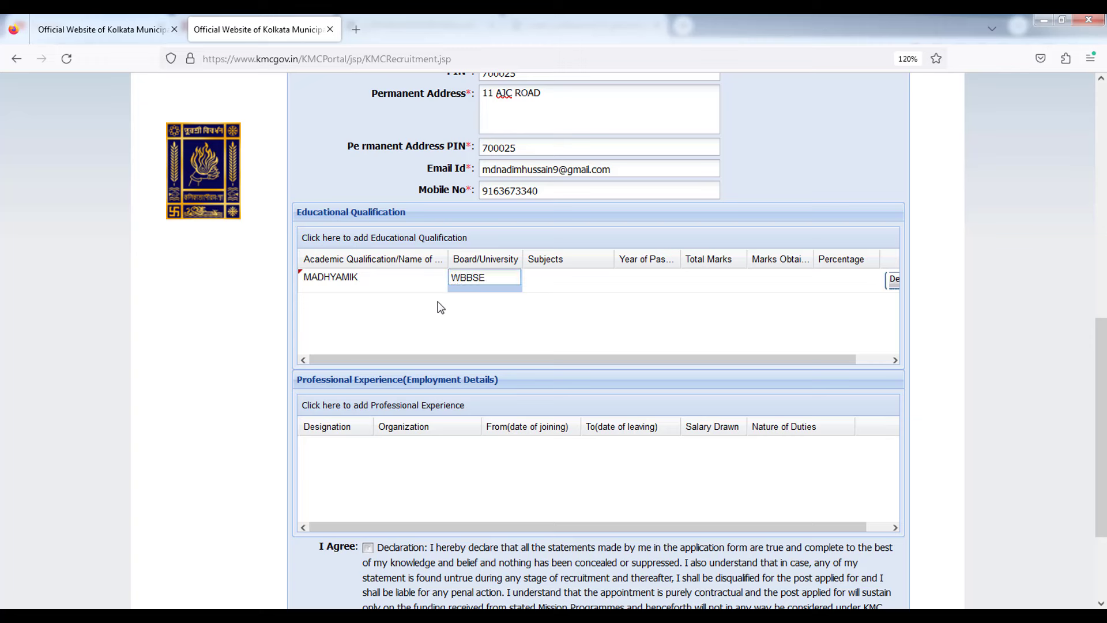
{"action": "left_click", "coordinate": [441, 308]}
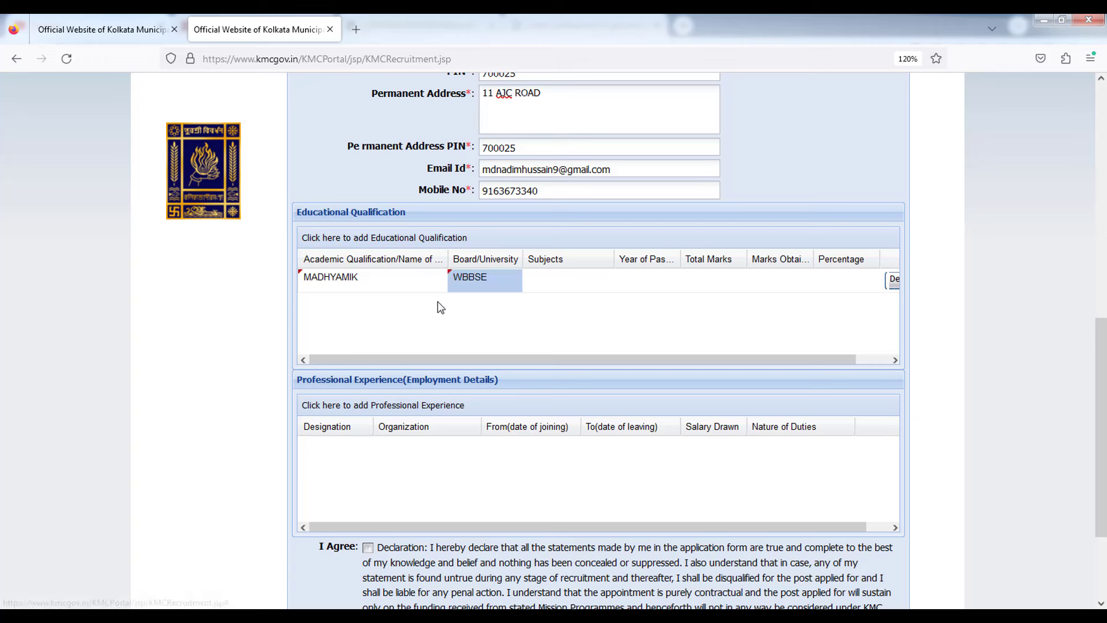
{"action": "left_click", "coordinate": [571, 281]}
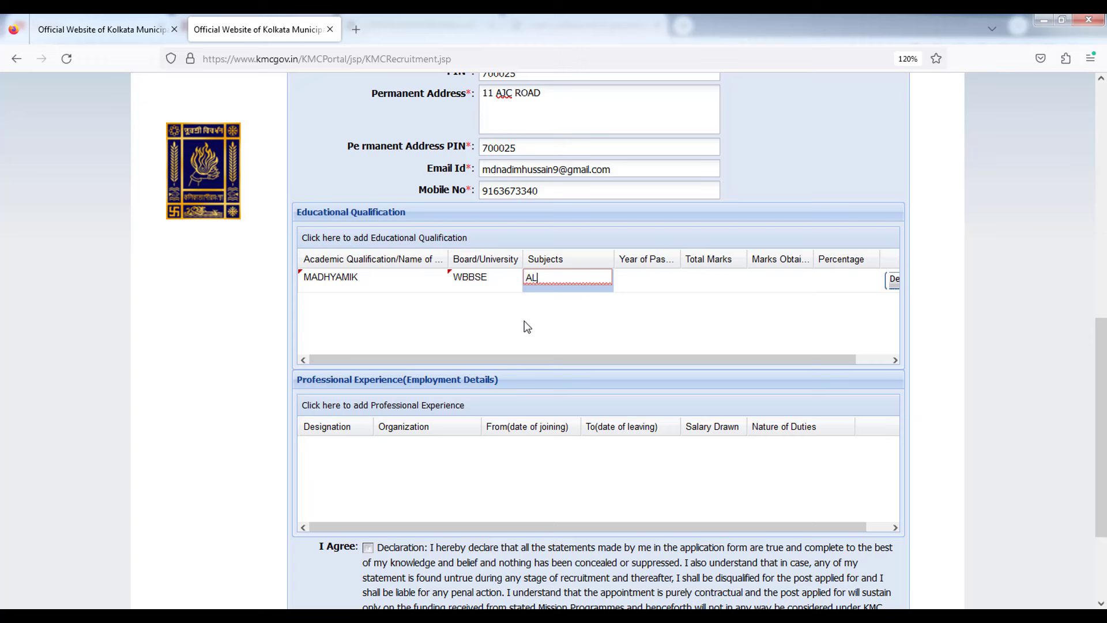
{"action": "type", "text": "ALL SUBJECT"}
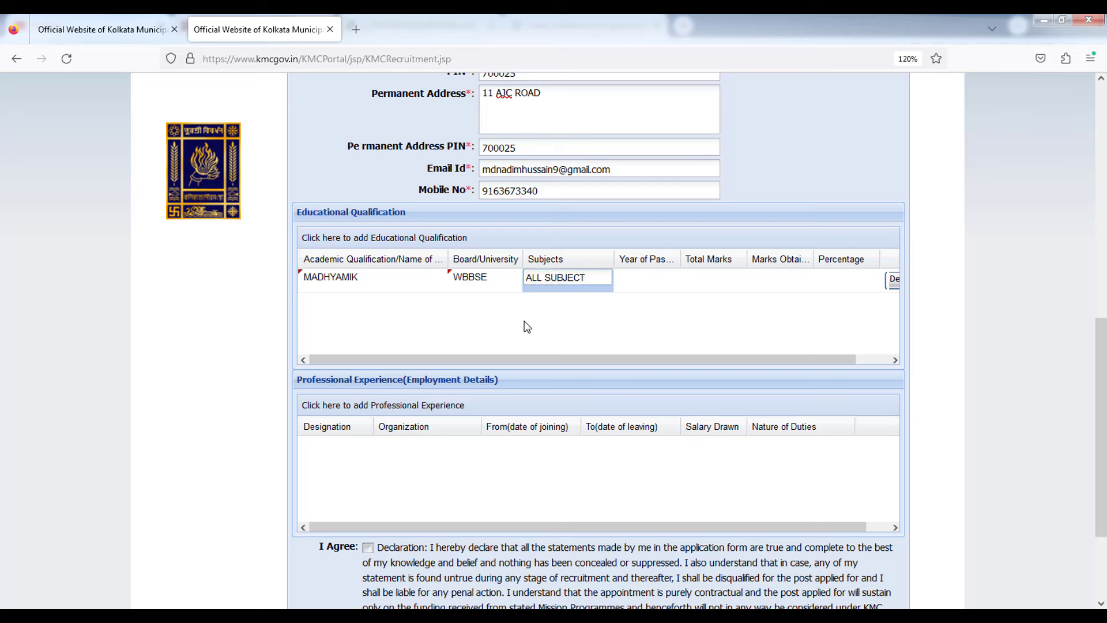
{"action": "left_click", "coordinate": [635, 277]}
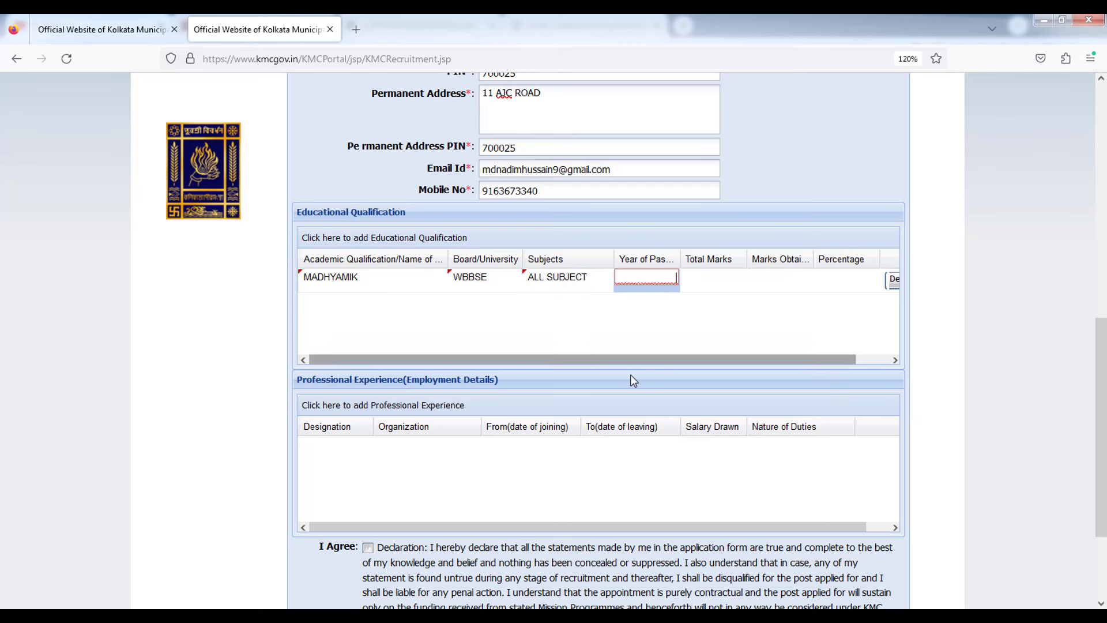
Fill the row's year 2008, total marks 800, obtained 366 and percentage 45.75.
{"action": "type", "text": "2008"}
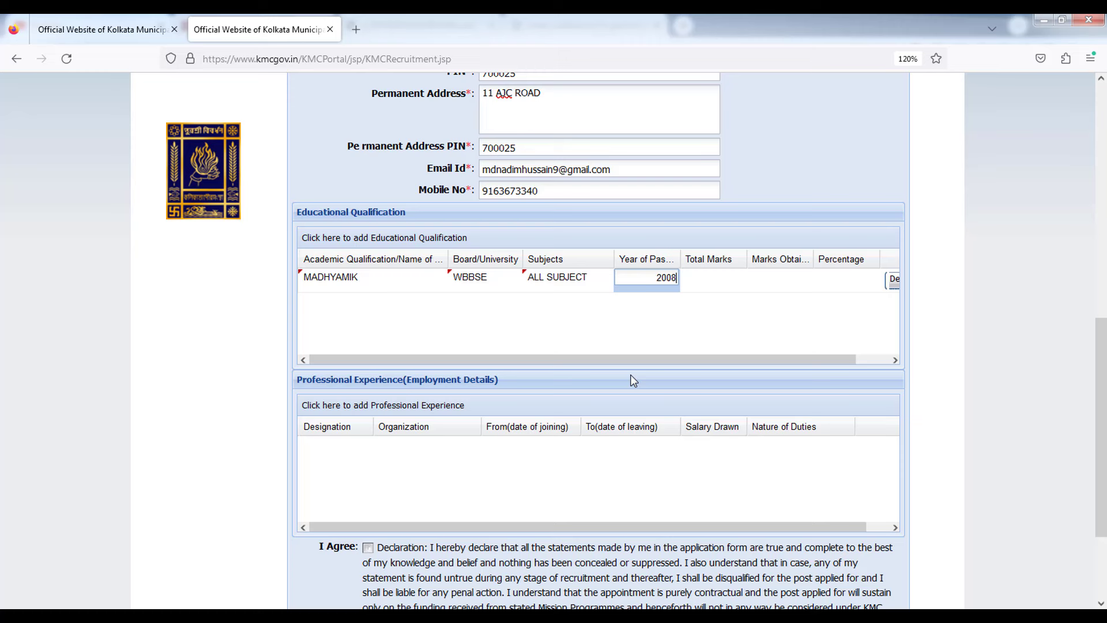
{"action": "left_click", "coordinate": [693, 358]}
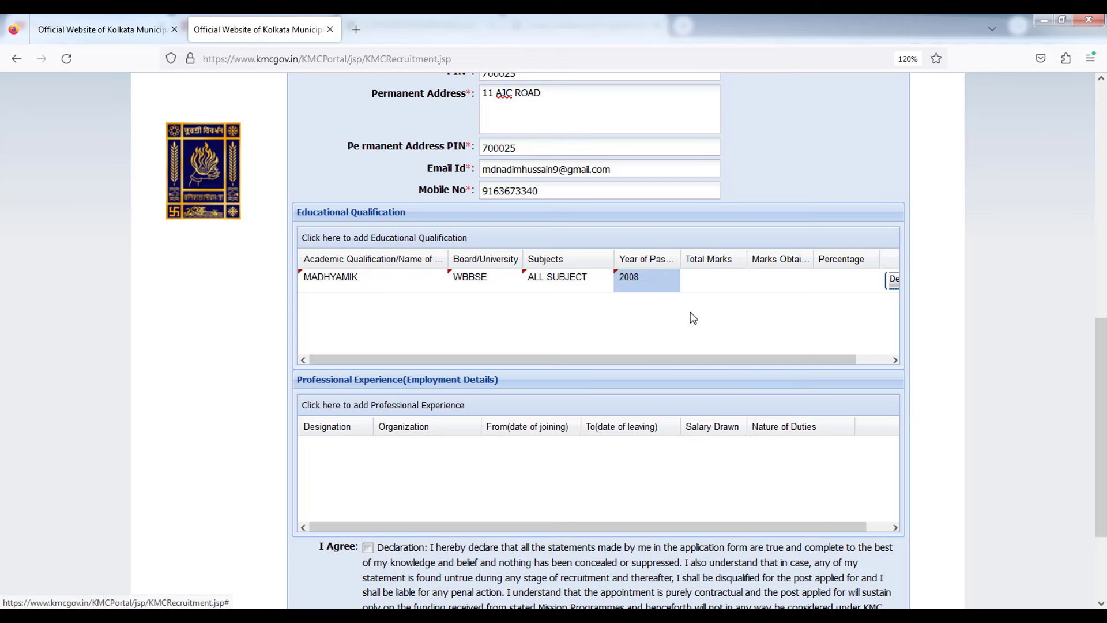
{"action": "left_click", "coordinate": [715, 281]}
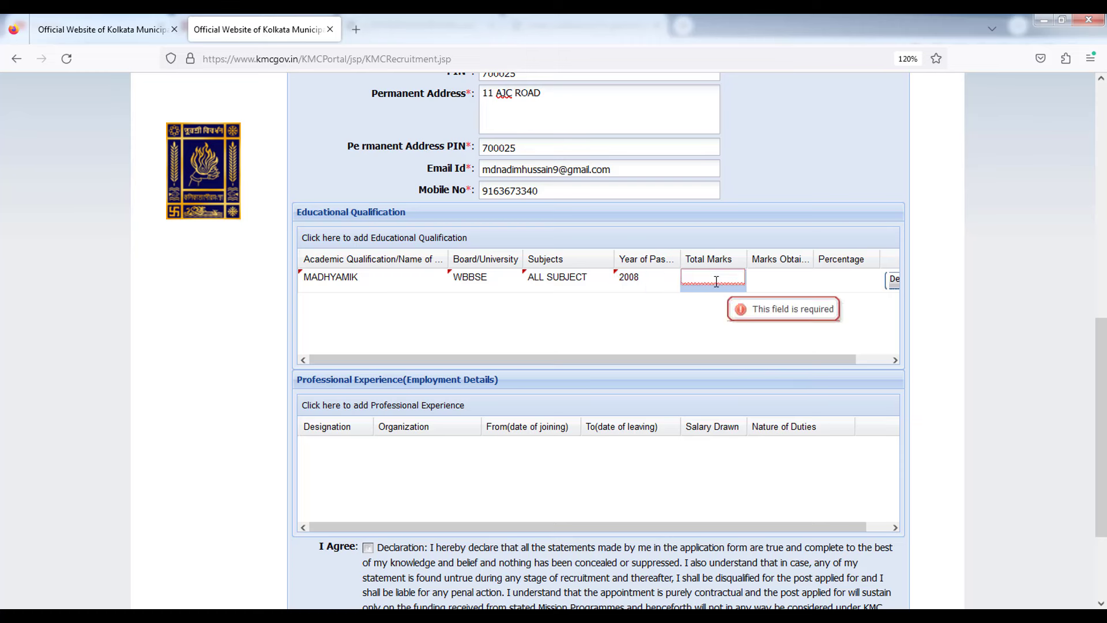
{"action": "type", "text": "800"}
{"action": "left_click", "coordinate": [783, 280]}
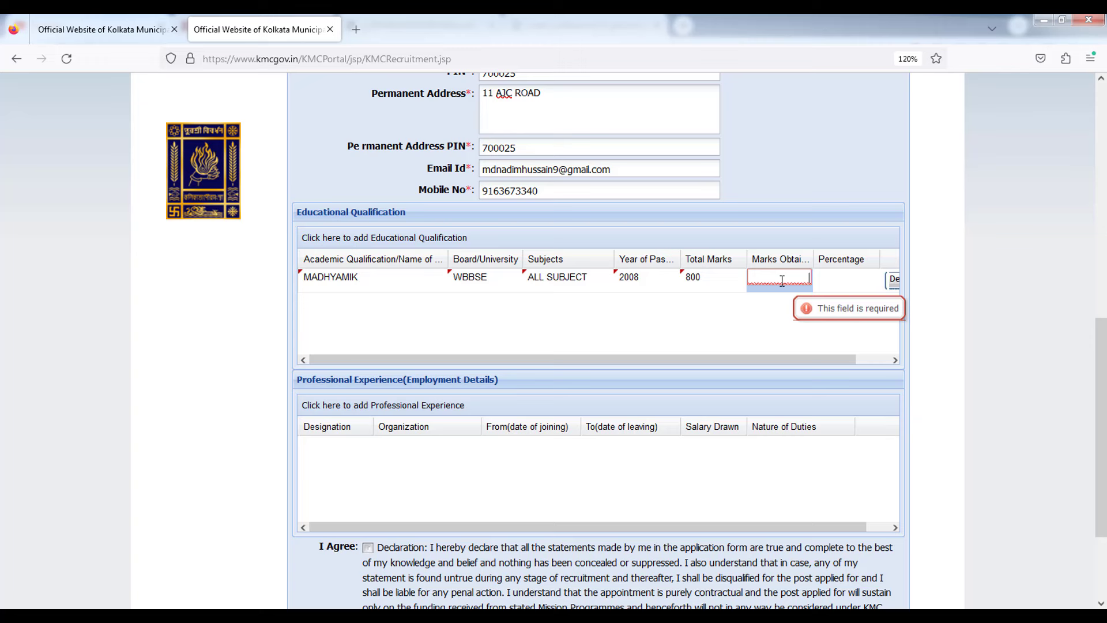
{"action": "type", "text": "366"}
{"action": "left_click", "coordinate": [735, 315]}
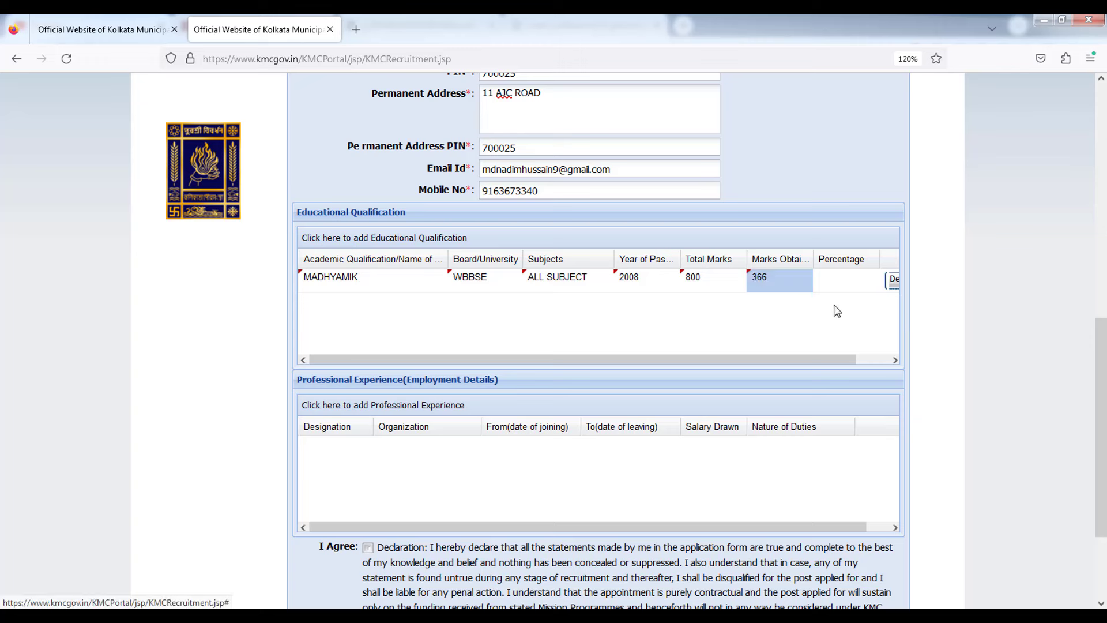
{"action": "left_click", "coordinate": [846, 279]}
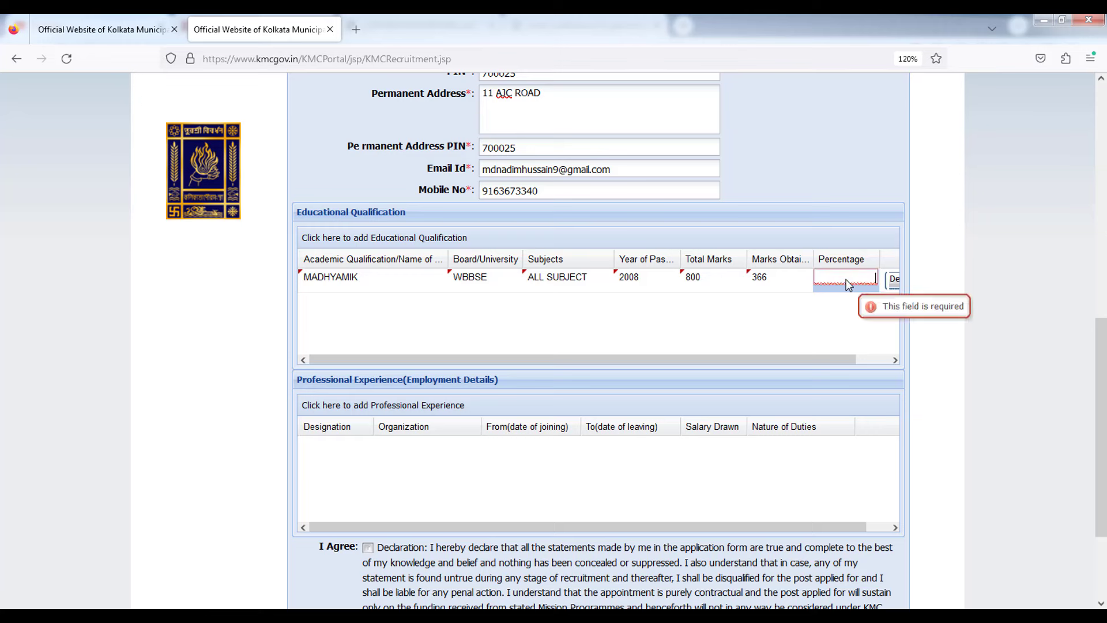
{"action": "type", "text": "45.75"}
{"action": "left_click", "coordinate": [859, 355]}
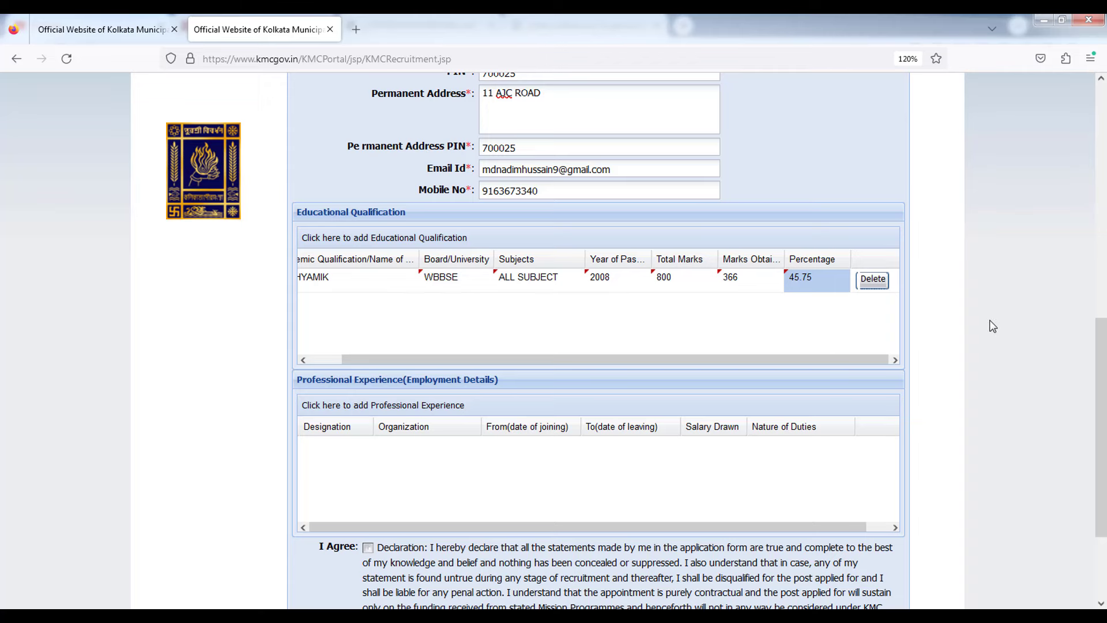
{"action": "scroll", "coordinate": [993, 326], "scroll_direction": "down", "scroll_amount": 2}
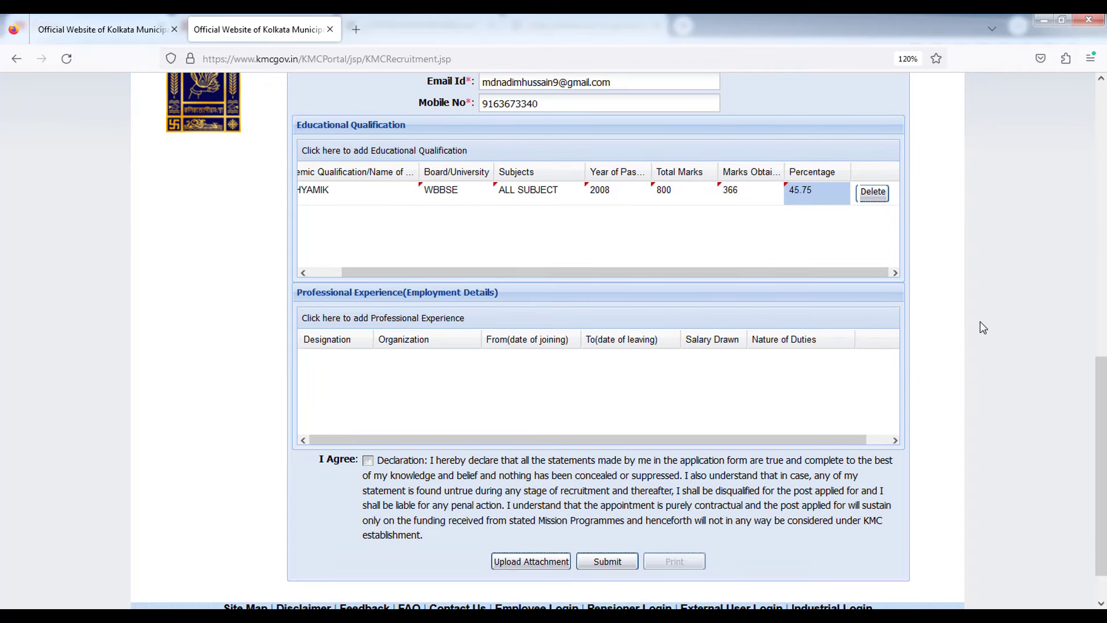
Insert a blank row in the Professional Experience table, leaving Designation empty.
{"action": "scroll", "coordinate": [983, 329], "scroll_direction": "down", "scroll_amount": 1}
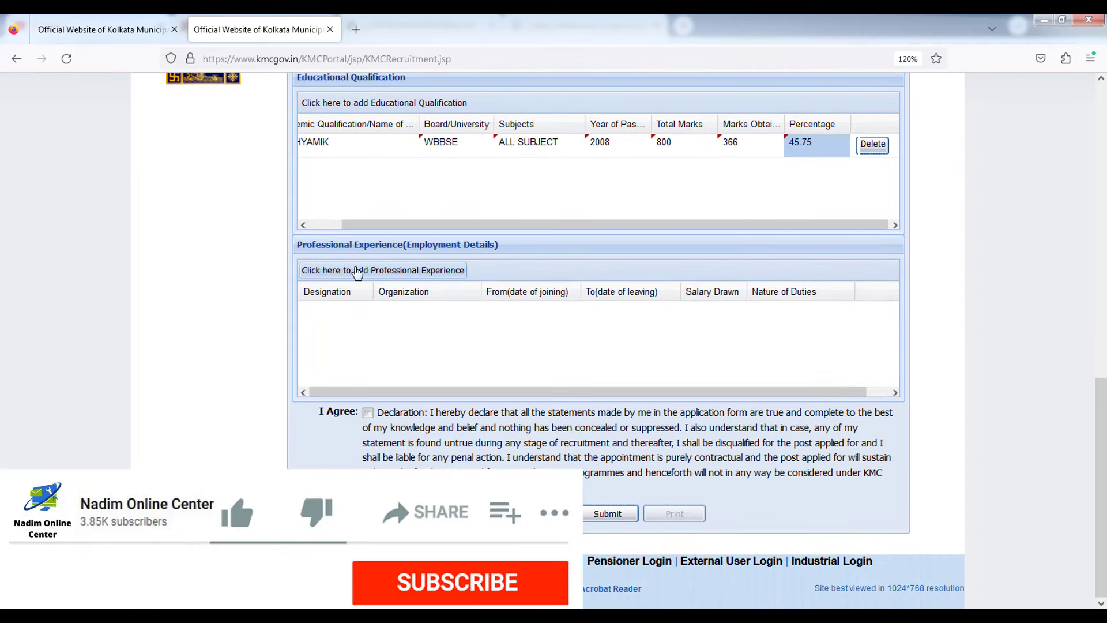
{"action": "left_click", "coordinate": [353, 276]}
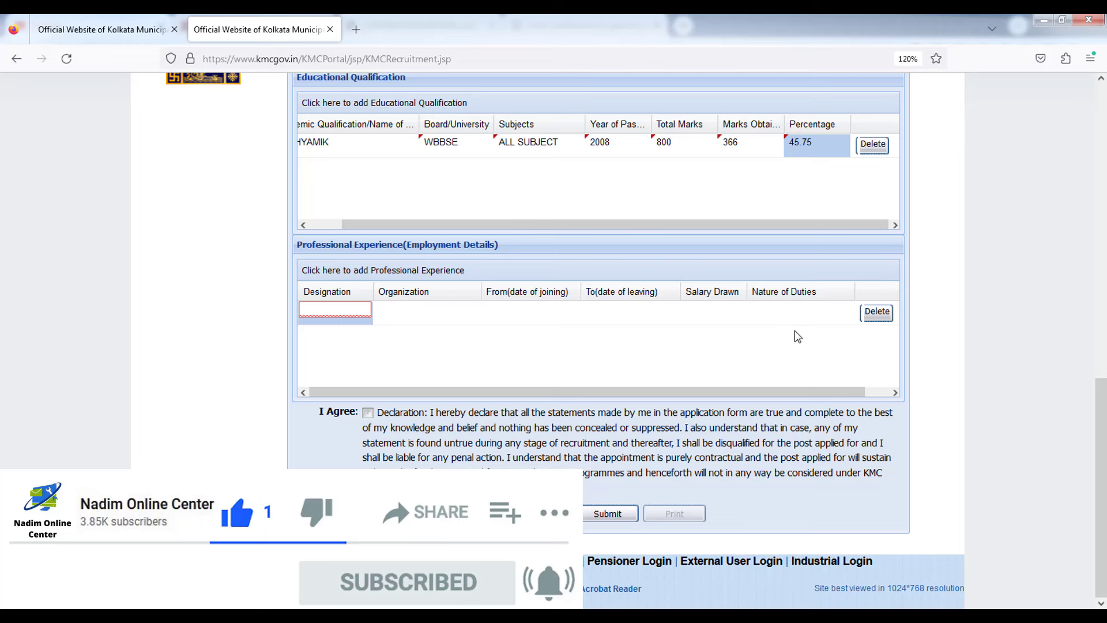
{"action": "left_click", "coordinate": [951, 323]}
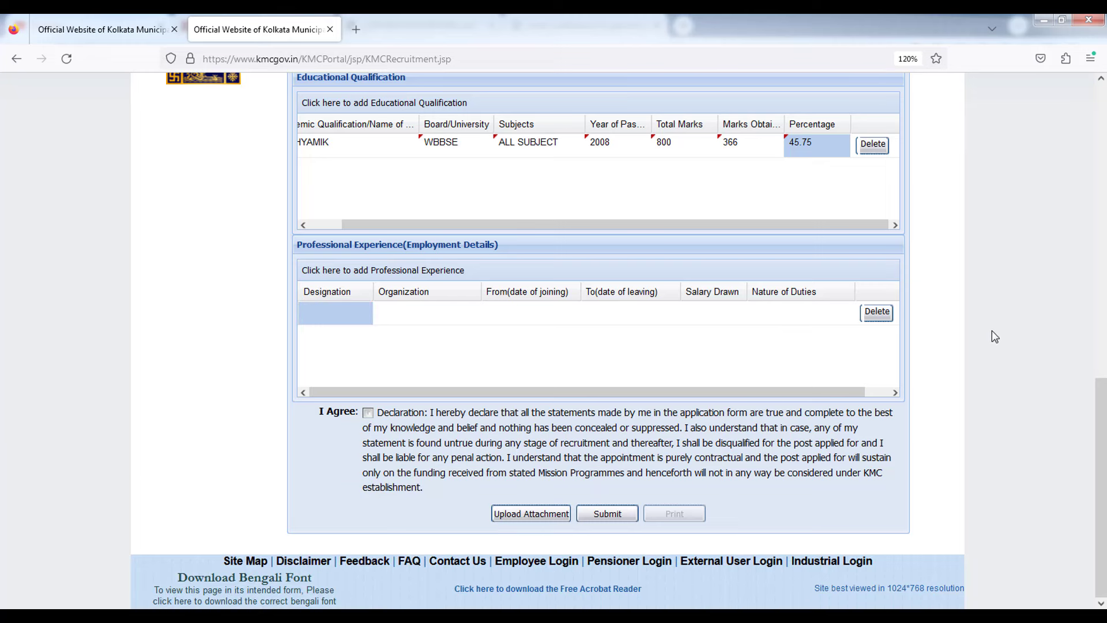